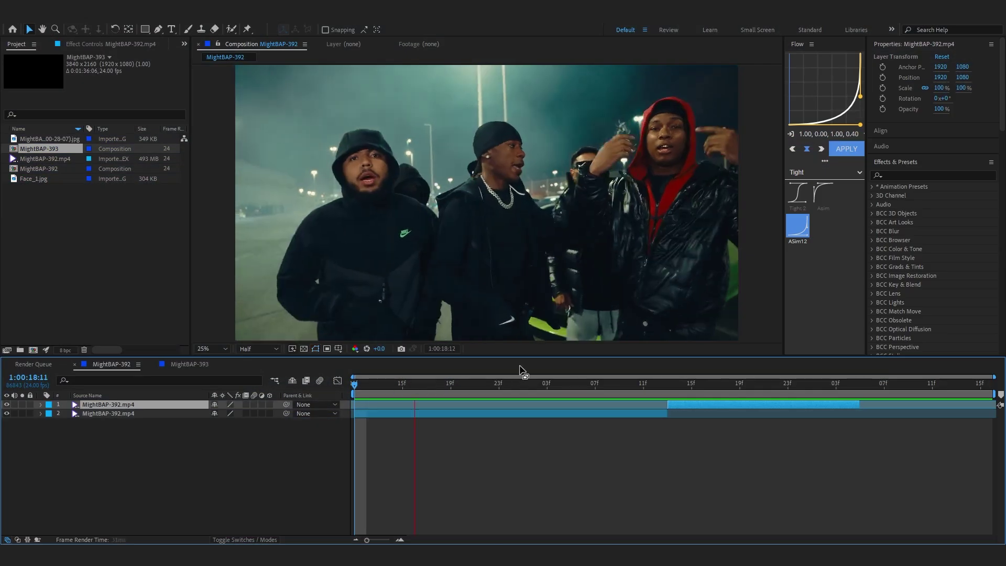
Step: Move the current time in MightBAP-392 to the cut between the two clips at 1:00:19:13
left_click_drag(524, 380, 650, 379)
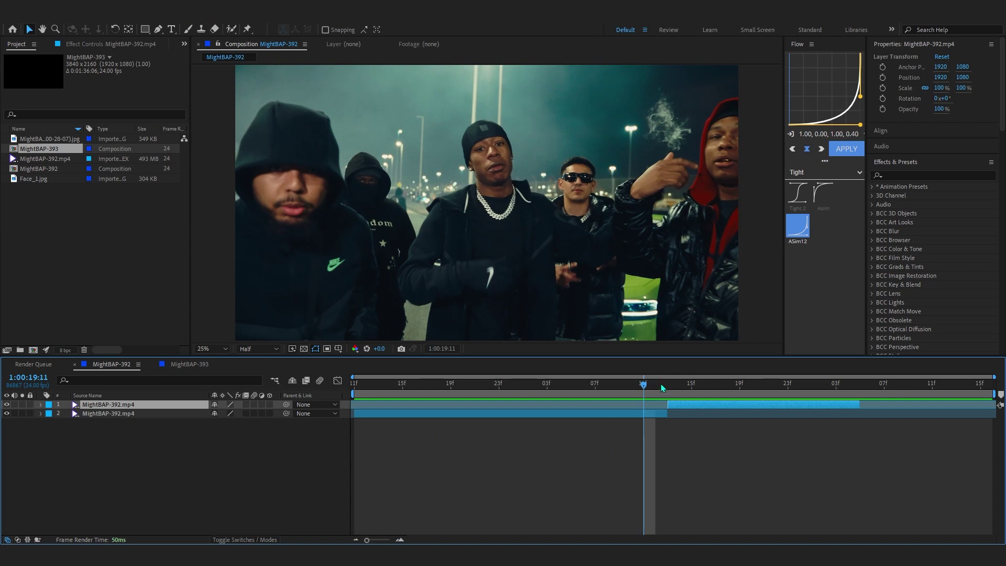
left_click_drag(658, 387, 668, 409)
Step: Open the MightBAP-393 composition, scrub to about 1:00:40:22 and set the preview resolution to Quarter
left_click(192, 364)
left_click_drag(434, 384, 625, 404)
left_click(339, 350)
left_click(362, 372)
left_click(259, 348)
left_click(258, 408)
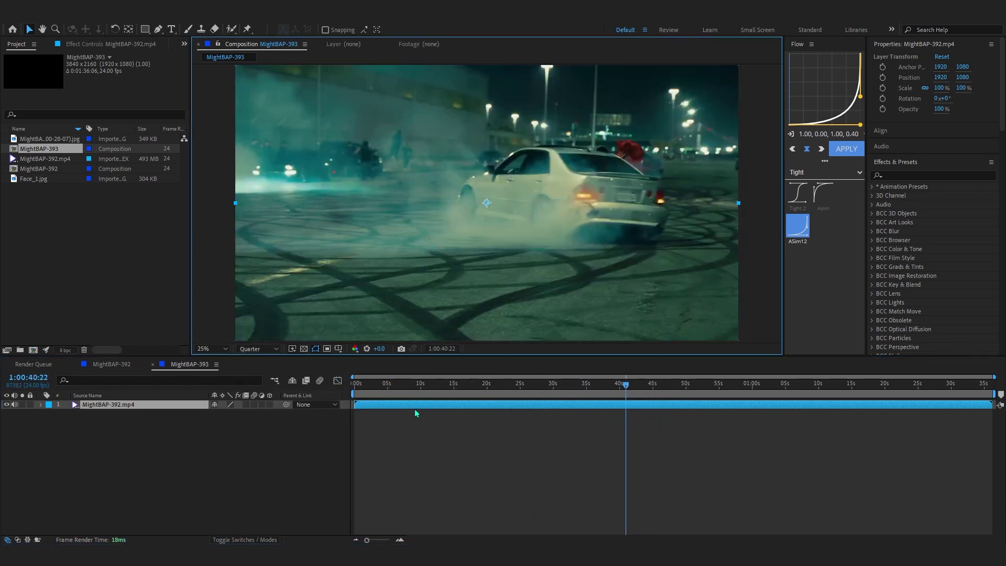
Step: Find the group shot with clear faces in the MightBAP-393 footage and set the current time to 1:00:28:09
left_click(545, 387)
key("equal")
key("equal")
left_click_drag(668, 386, 639, 386)
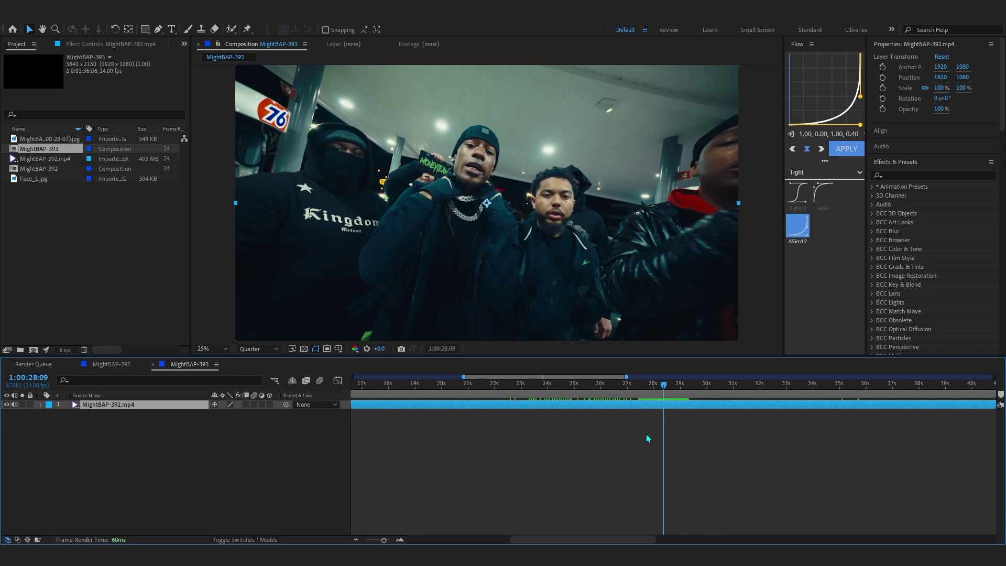
key("ctrl+alt+s")
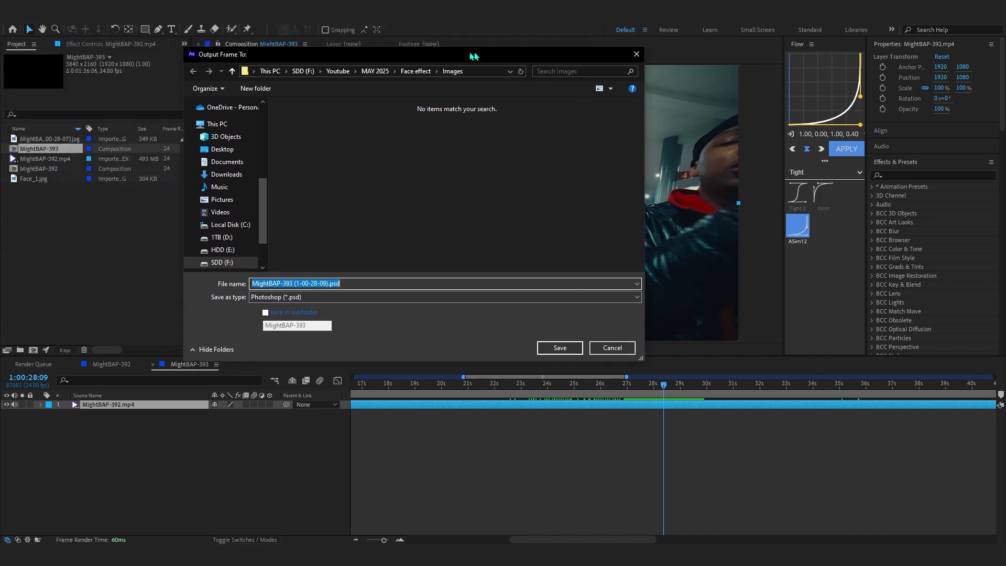
left_click(441, 76)
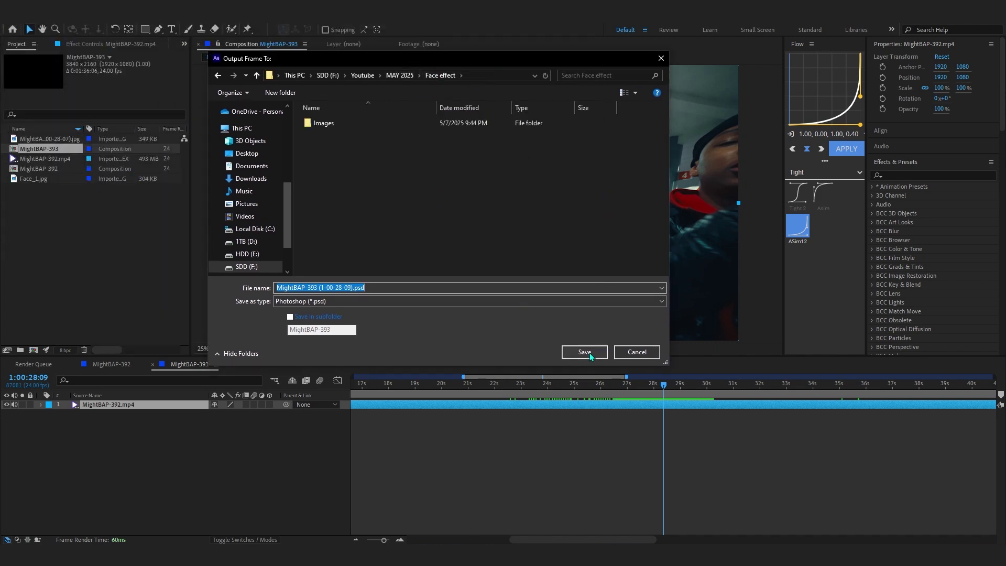
left_click(585, 352)
Step: Change the queued frame's output format to JPEG Sequence, render it and return to the MightBAP-393 composition
left_click(95, 429)
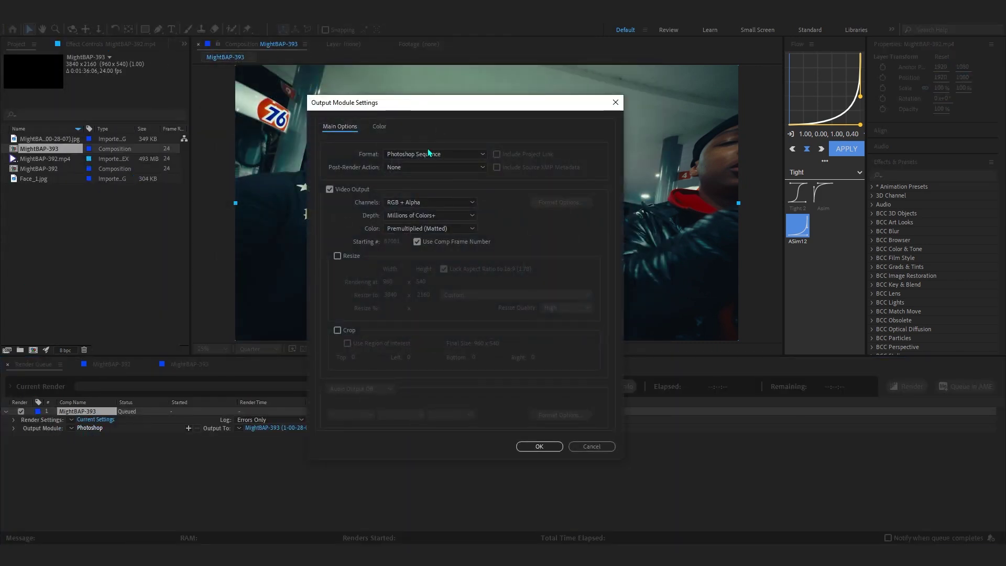
left_click(427, 152)
left_click(420, 223)
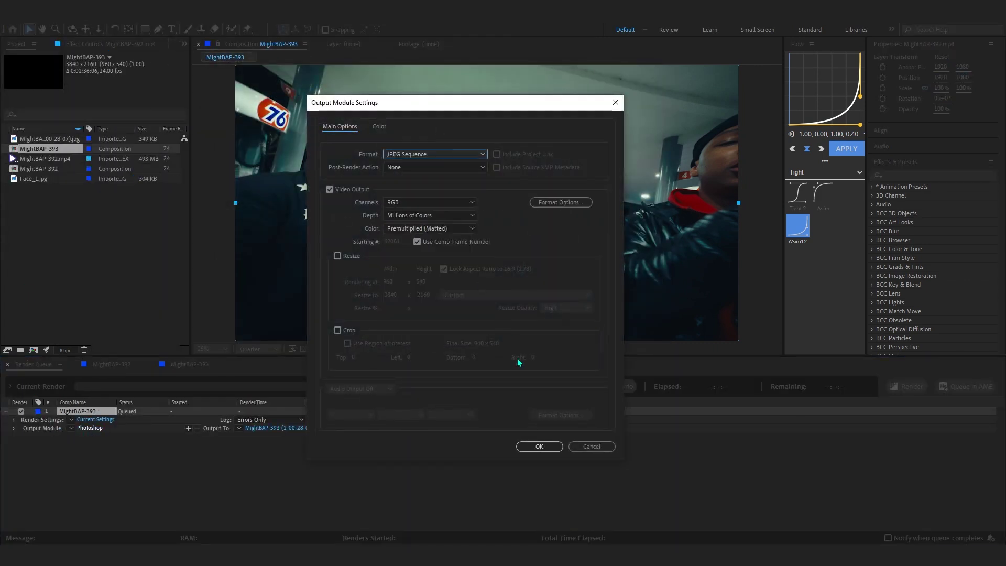
left_click(536, 447)
left_click(906, 388)
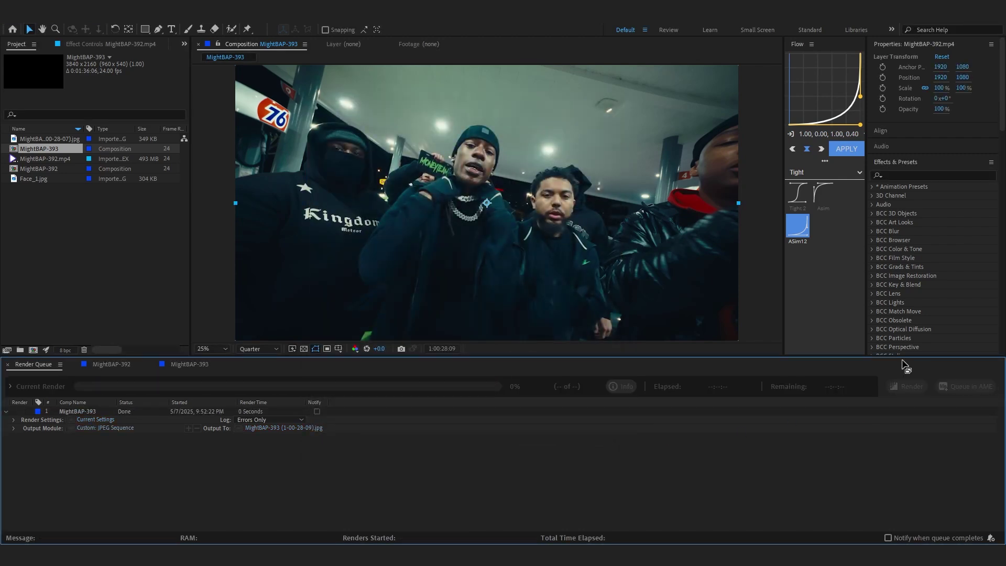
left_click(191, 364)
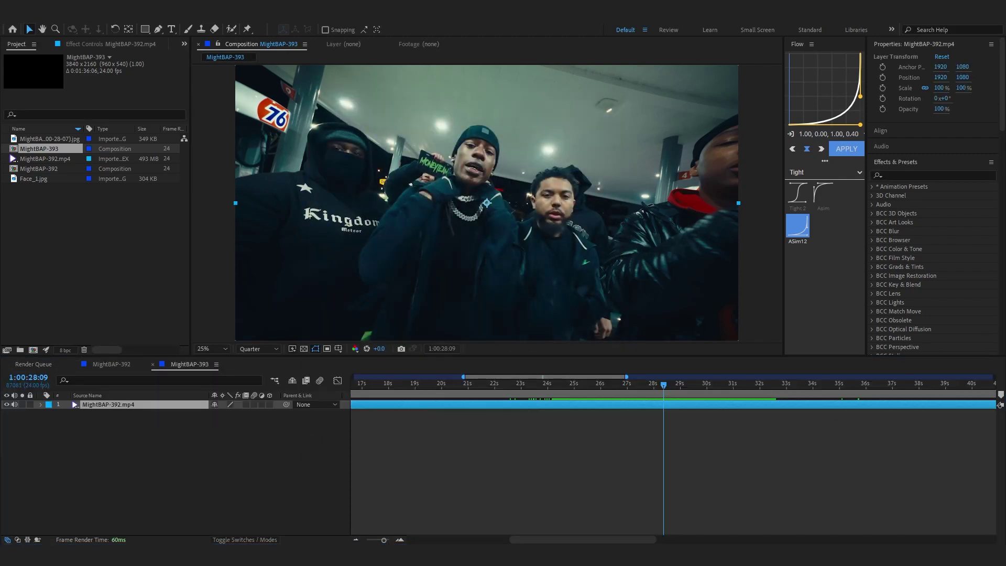
Step: Switch to the Images folder in File Explorer and select all of its JPG stills
mouse_move(1005, 84)
left_mouse_down()
mouse_move(361, 50)
mouse_move(390, 59)
left_mouse_up()
left_click_drag(585, 265, 246, 155)
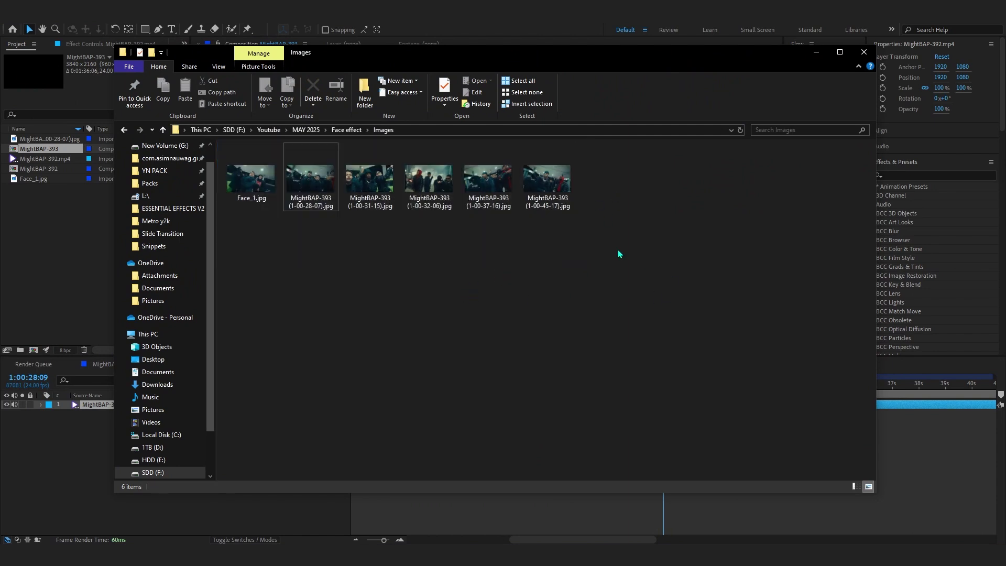
left_click_drag(400, 59, 498, 74)
left_click_drag(834, 357, 335, 191)
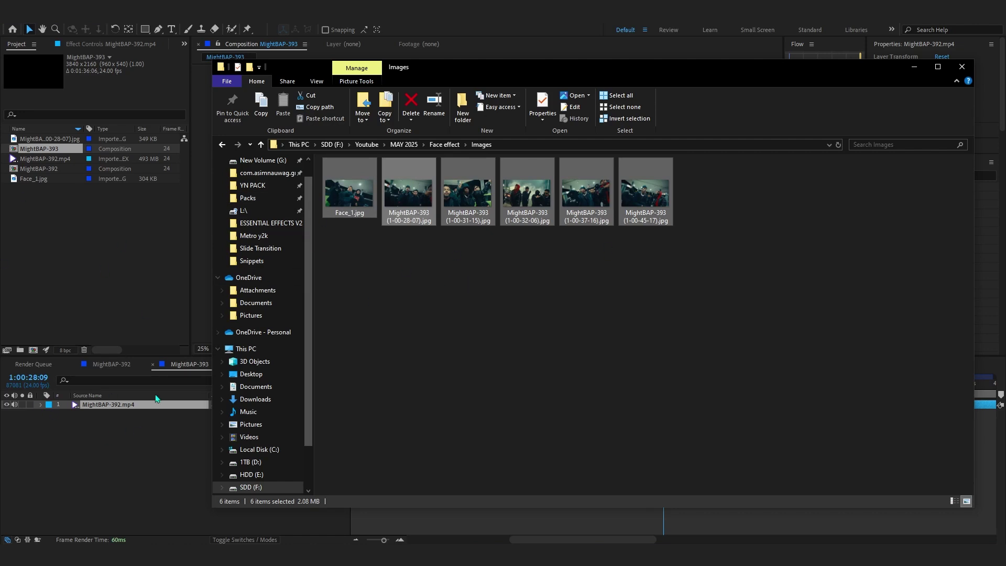
Step: In MightBAP-392, delay the start of the upper video clip to 1:00:20:00, leaving a gap after 1:00:19:13
left_click(122, 366)
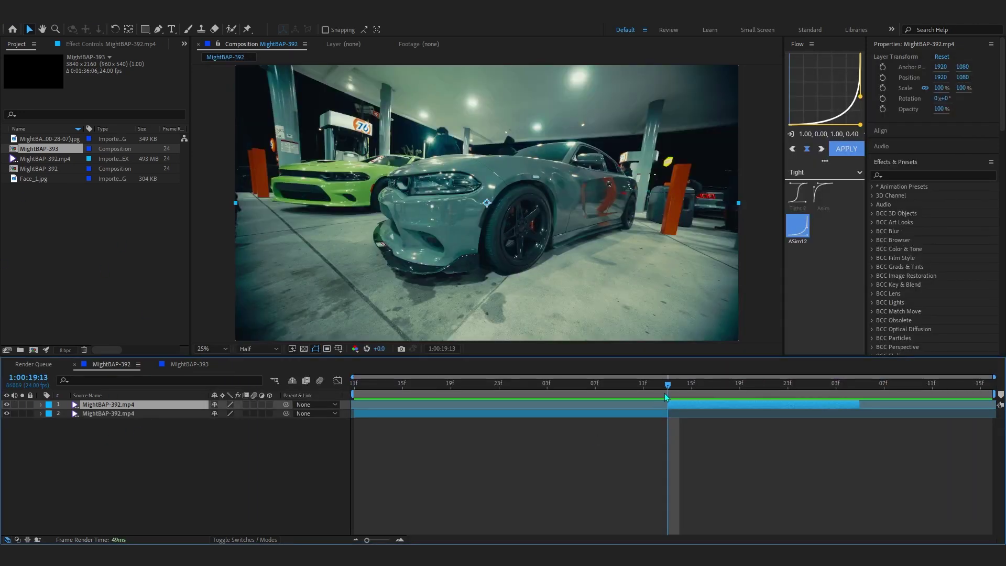
left_click_drag(672, 386, 669, 422)
left_click(616, 454)
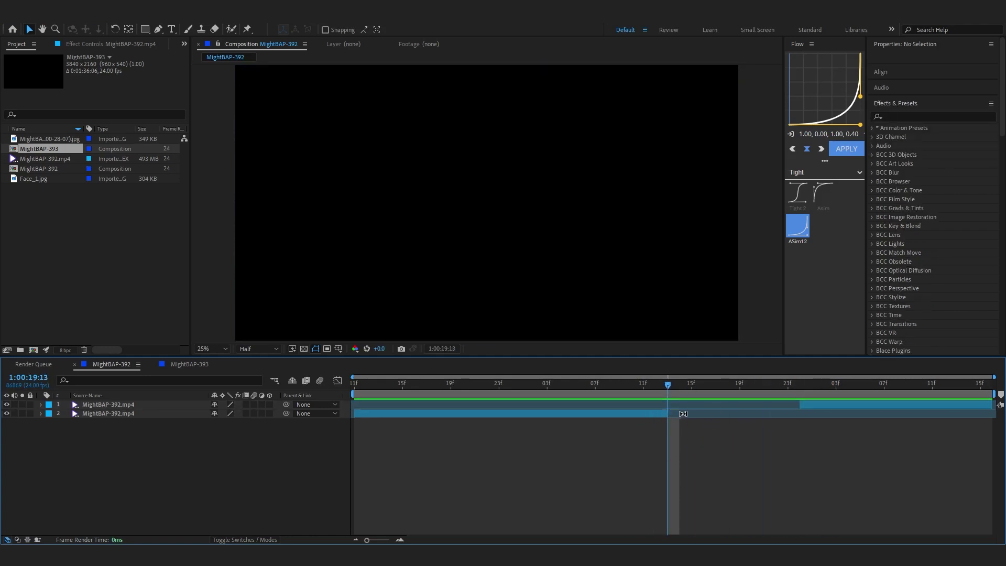
Step: Import the selected stills into the project and place Face_1.jpg as a one-frame layer at 1:00:19:13
left_click(100, 257)
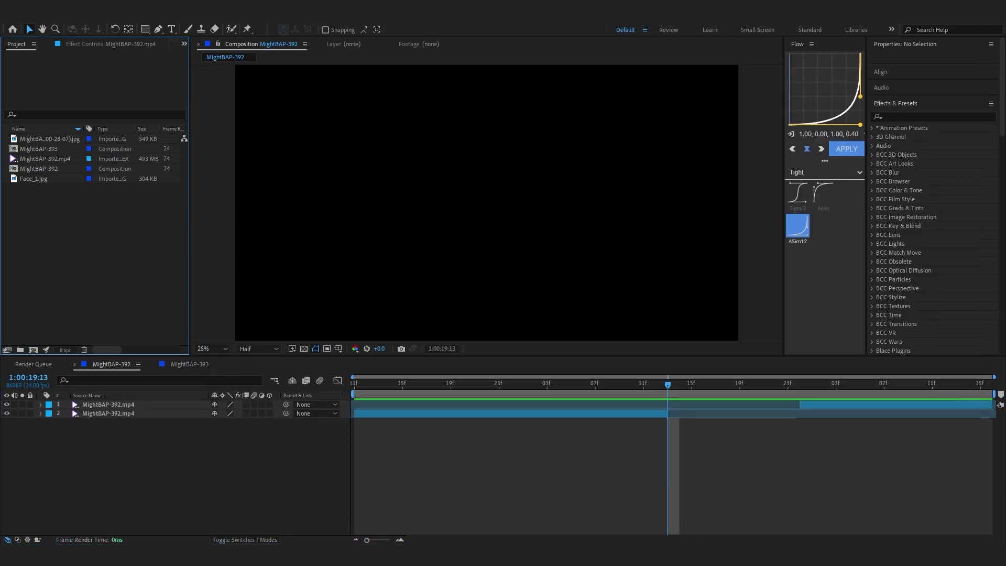
key("alt+Tab")
left_click(805, 388)
left_click_drag(849, 368, 672, 400)
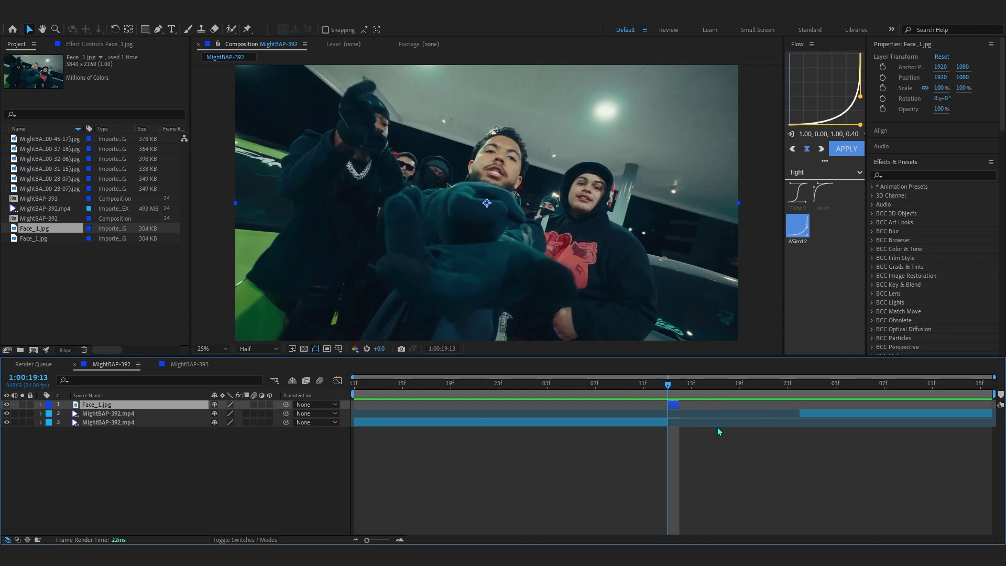
Step: Add the MightBAP-393 stills 1-00-28-07, 1-00-31-15, 1-00-32-06, 1-00-37-16 and 1-00-45-17 above Face_1.jpg, each starting at 1:00:19:13
scroll(719, 431, "up", 2)
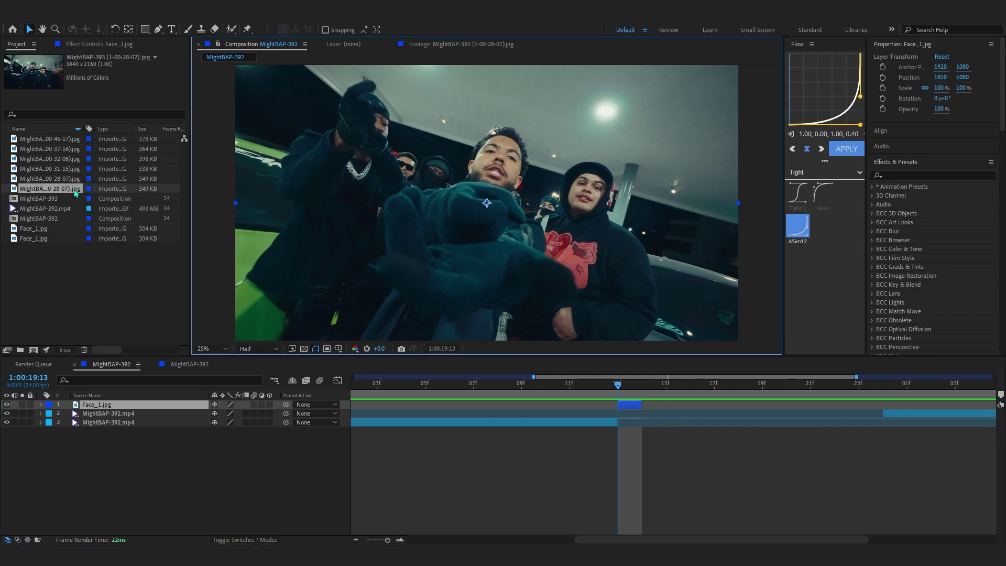
left_click_drag(50, 188, 634, 407)
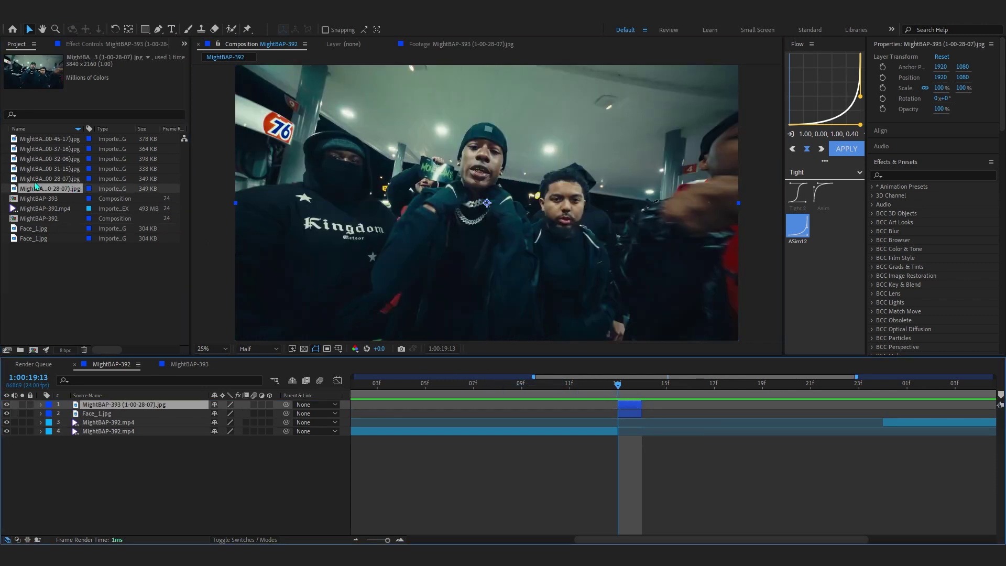
left_click_drag(49, 168, 275, 252)
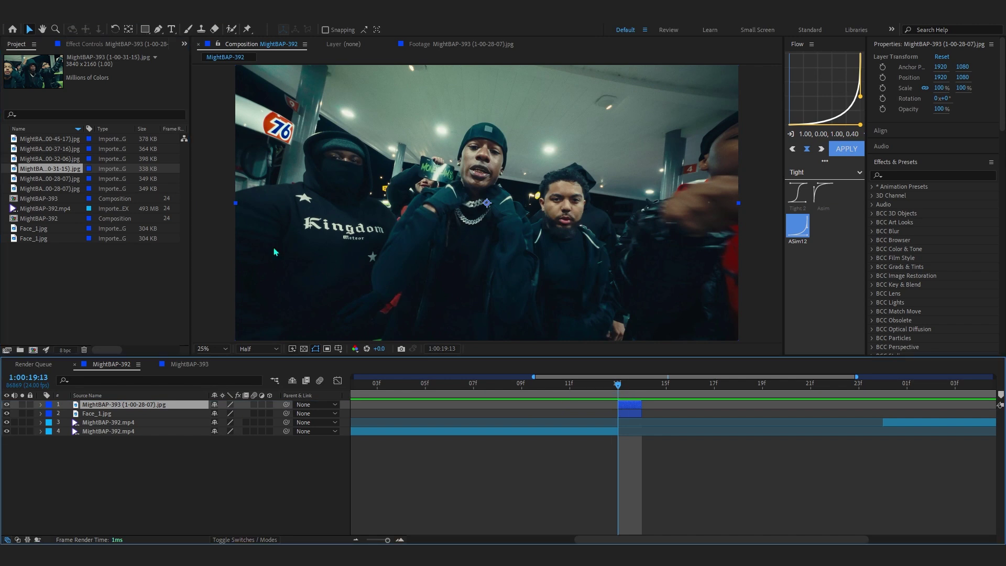
left_click_drag(62, 172, 627, 409)
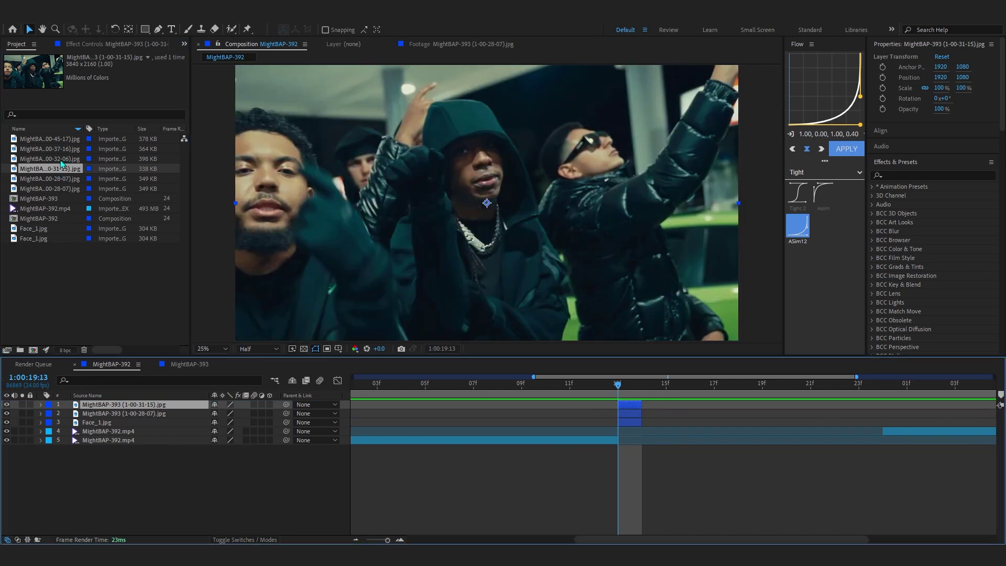
left_click_drag(62, 164, 618, 401)
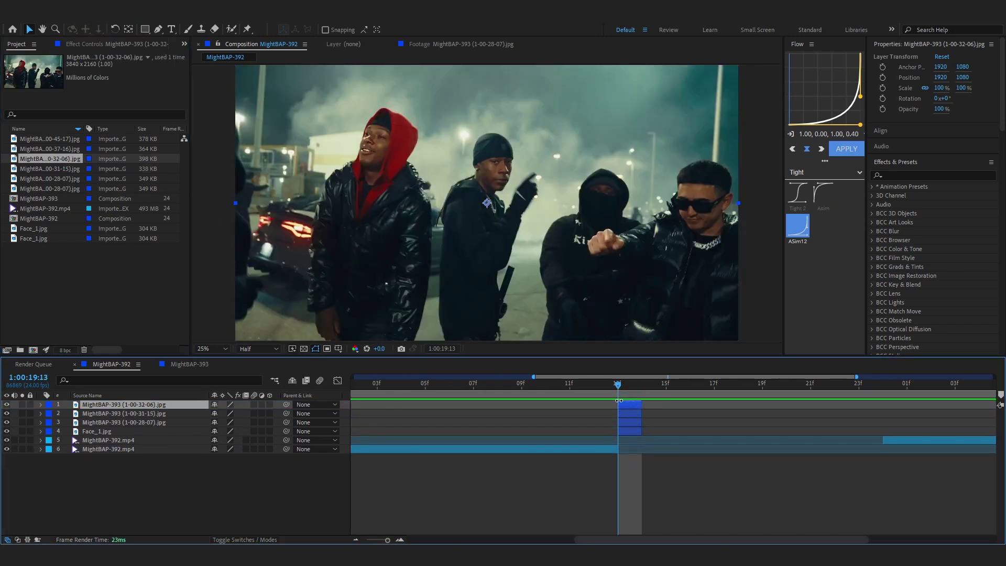
left_click_drag(42, 149, 620, 401)
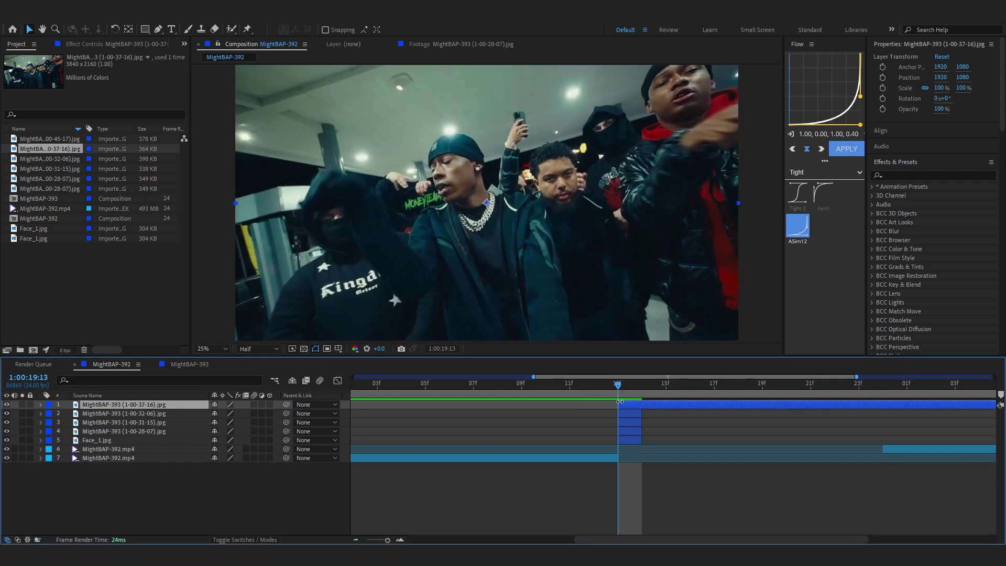
left_click_drag(49, 139, 619, 403)
Step: Stagger the five MightBAP-393 one-frame stills end to end after Face_1.jpg, ascending from the lowest layer to the highest
scroll(632, 407, "up", 1)
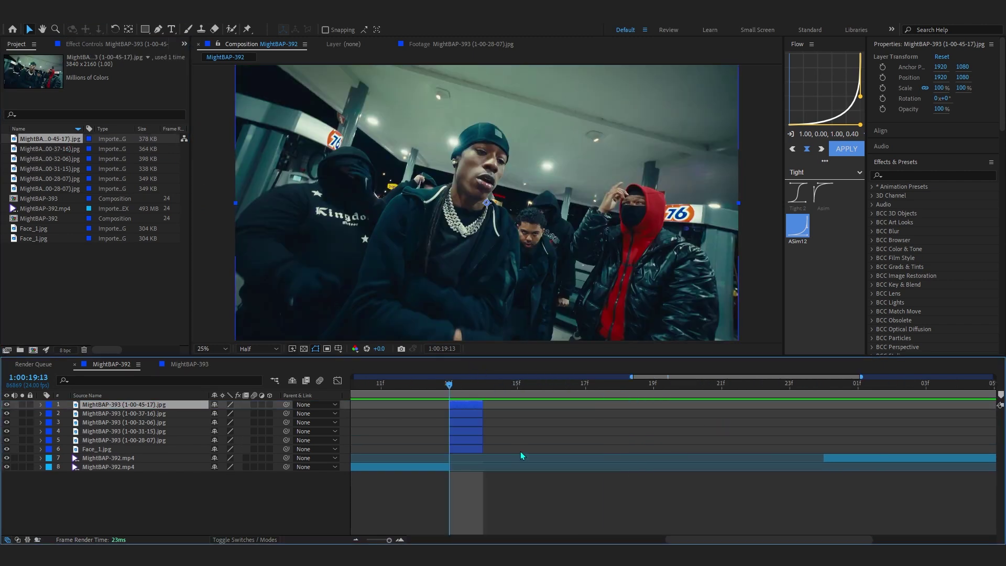
left_click(464, 440)
left_click_drag(467, 441, 543, 426)
left_click_drag(466, 423, 568, 422)
left_click_drag(467, 414, 602, 415)
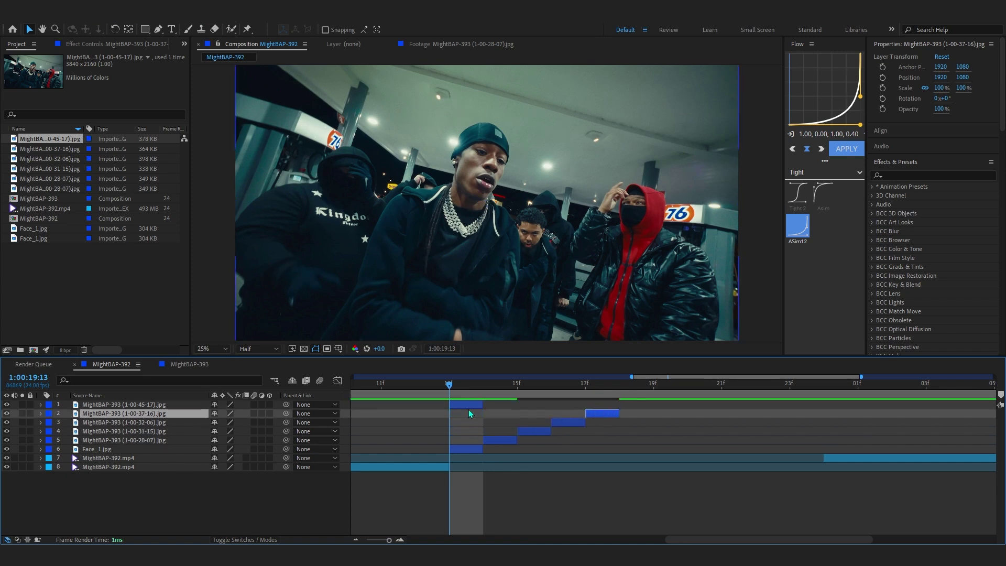
left_click_drag(466, 405, 627, 406)
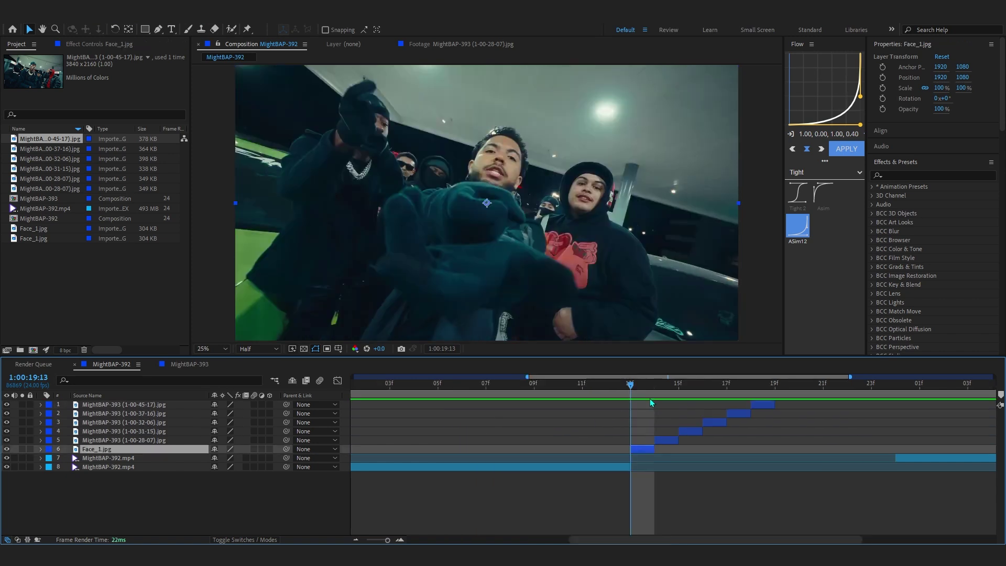
Step: Select all six still layers and extend each one's duration to two frames
key("Page_Down")
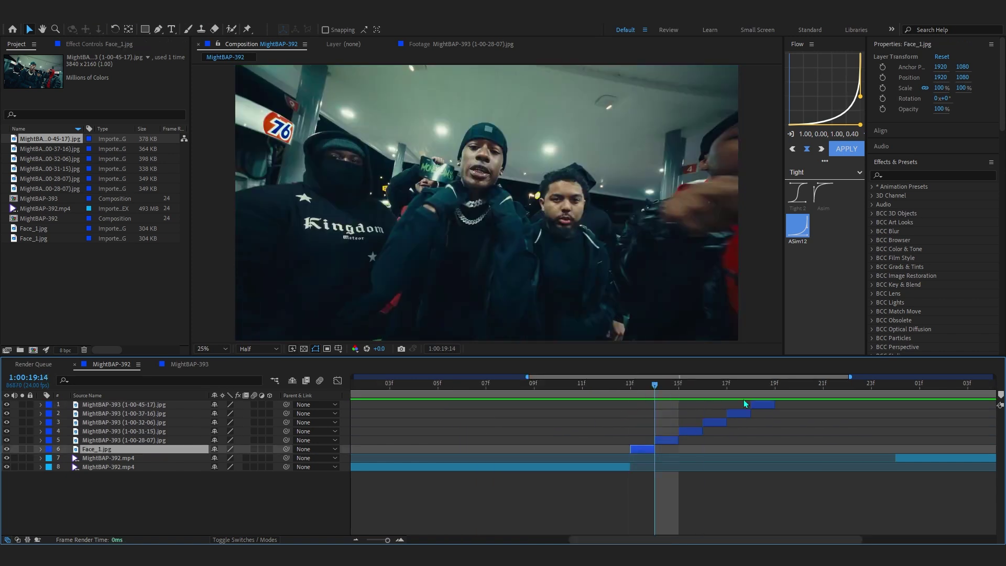
left_click(754, 404, "shift")
left_click_drag(784, 404, 799, 404)
left_click(687, 451)
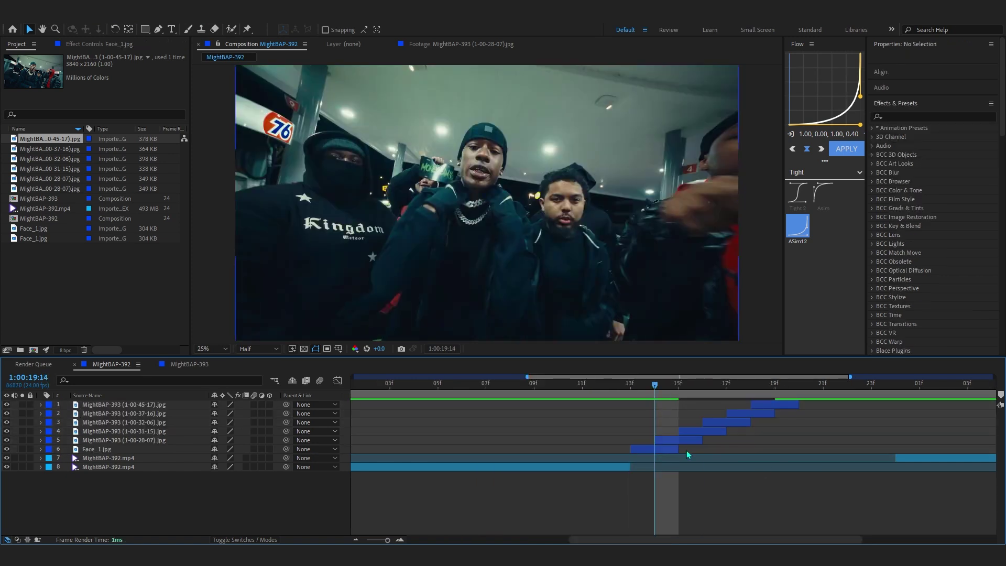
Step: Shift the five MightBAP-393 stills later so the two-frame layers follow Face_1.jpg end to end without overlapping
left_click_drag(688, 445, 868, 415)
left_click(712, 435)
left_click_drag(786, 405, 906, 404)
Step: Preview the sequence of stills starting from 1:00:19:11, just before the first video clip ends
left_click_drag(655, 385, 580, 413)
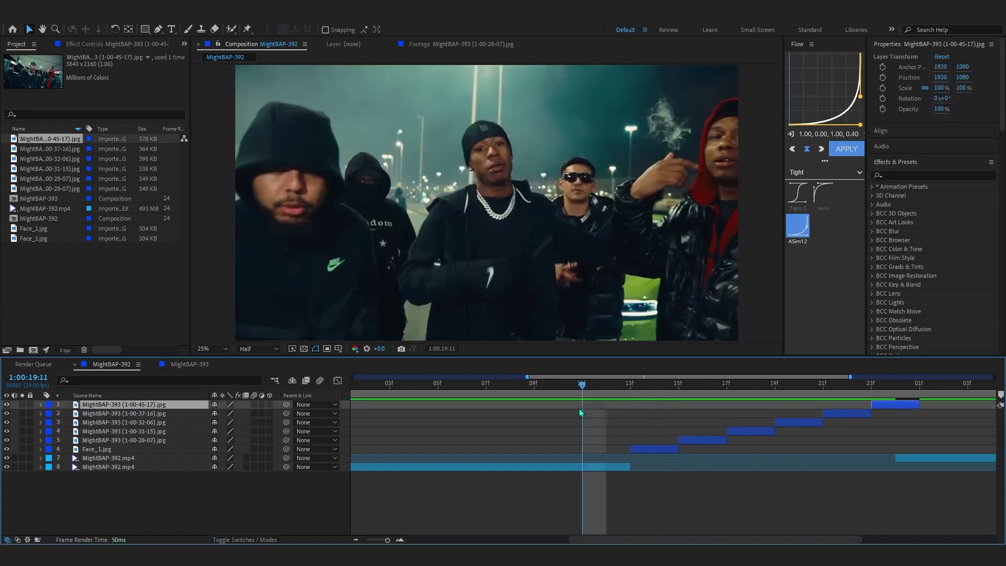
key("space")
left_click(602, 387)
scroll(681, 383, "down", 4)
key("space")
left_click(646, 386)
scroll(684, 387, "up", 4)
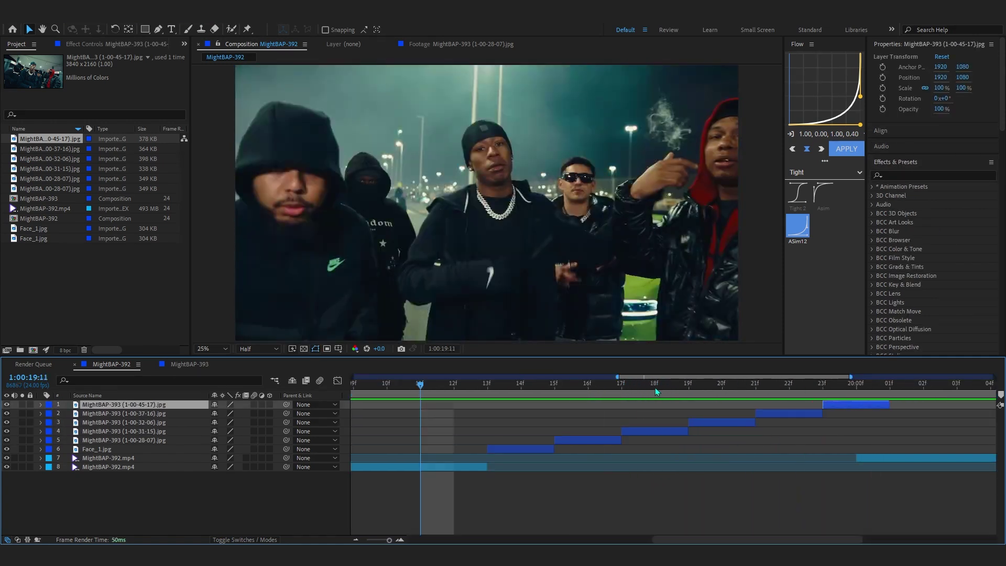
key("space")
Step: Set the current time to 1:00:19:14 and show the Proportional Grid over the composition
left_click(486, 386)
key("Page_Down")
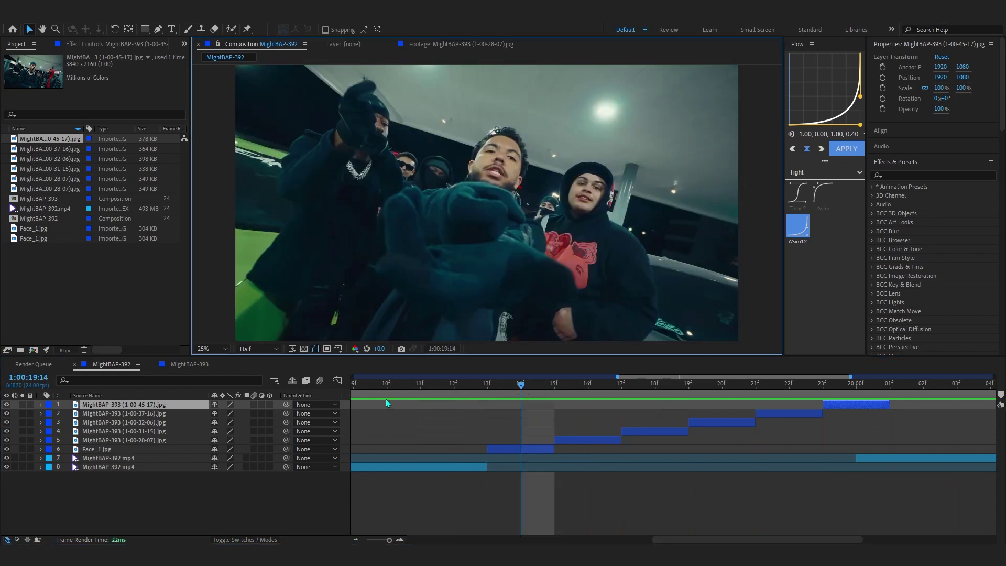
left_click(338, 349)
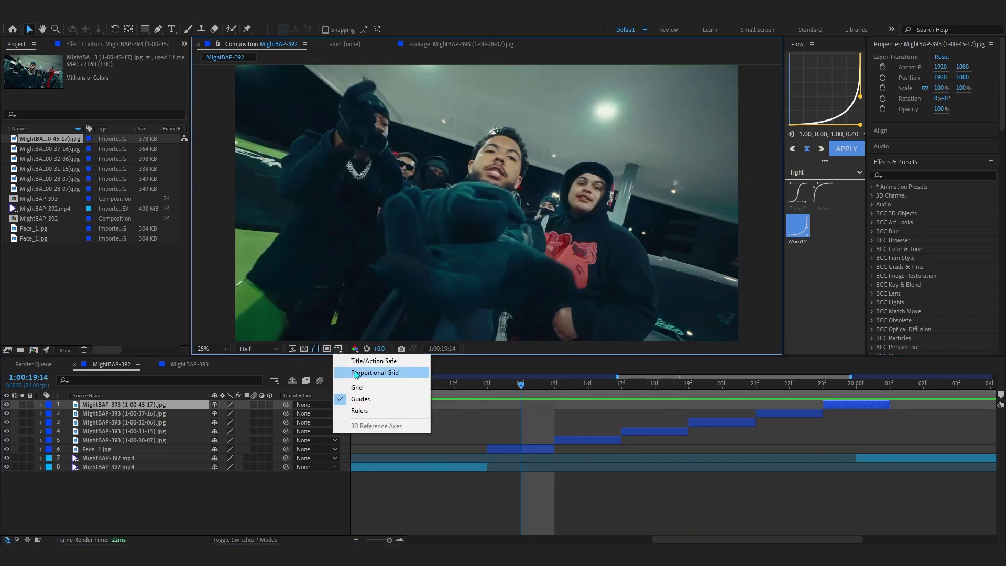
left_click(374, 372)
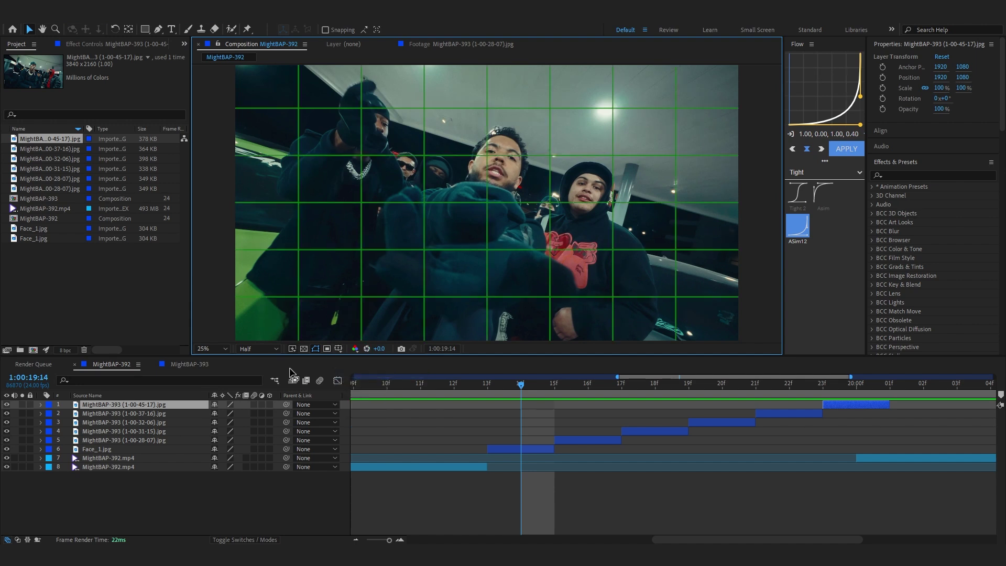
Step: Scale Face_1.jpg up to 142% and move it to position 1784, 1200
left_click(255, 450)
key("s")
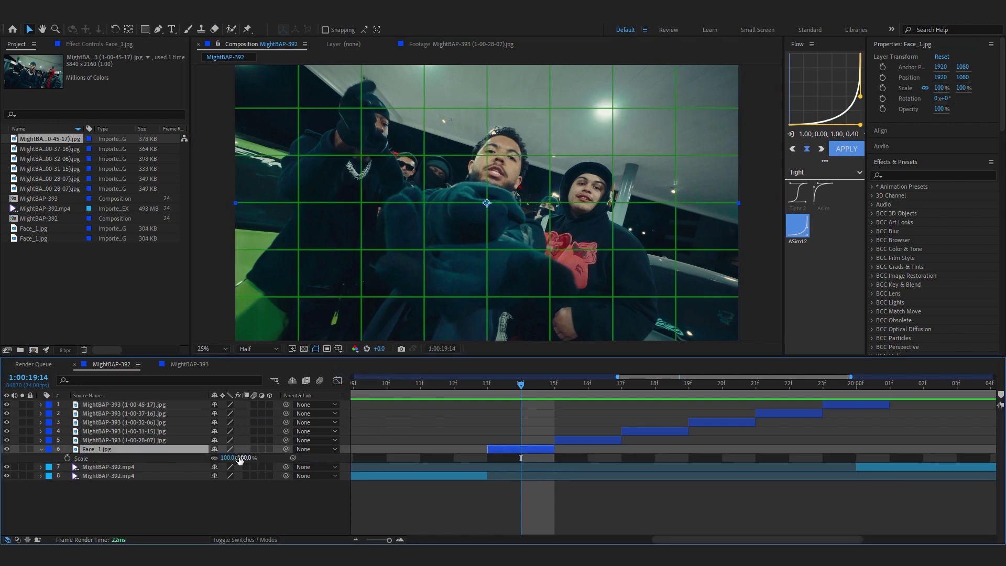
left_click_drag(231, 458, 253, 458)
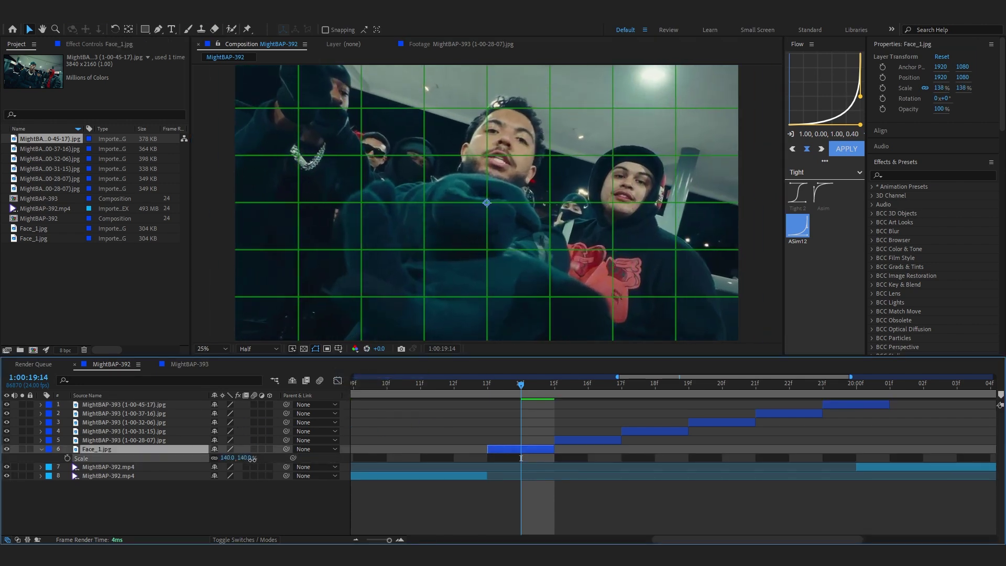
left_click_drag(559, 274, 541, 289)
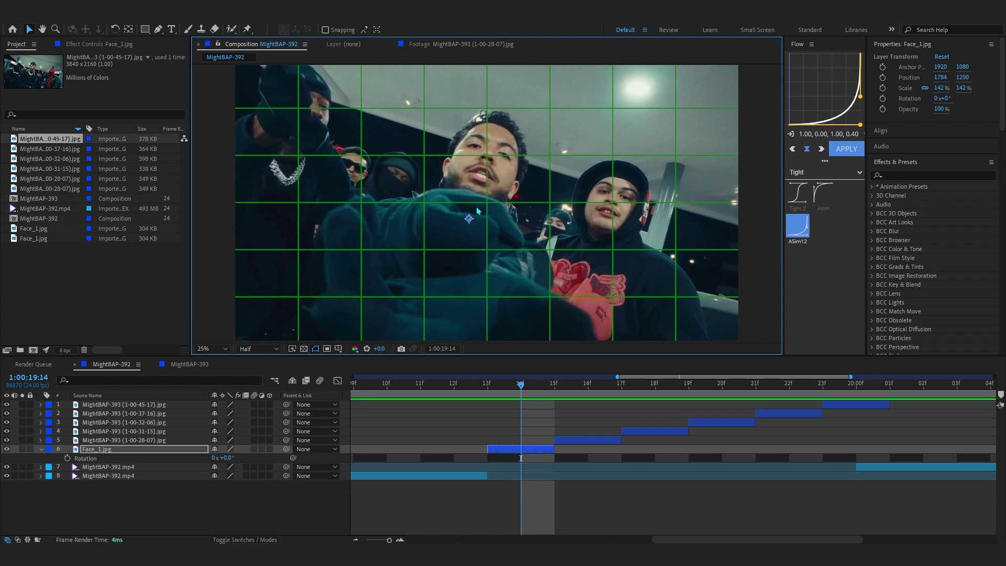
Step: Rotate Face_1.jpg to -11° and reposition it to 1864, 1256 to center the middle face on the grid
left_click_drag(486, 178, 485, 183)
left_click_drag(226, 457, 221, 454)
left_click_drag(493, 176, 504, 178)
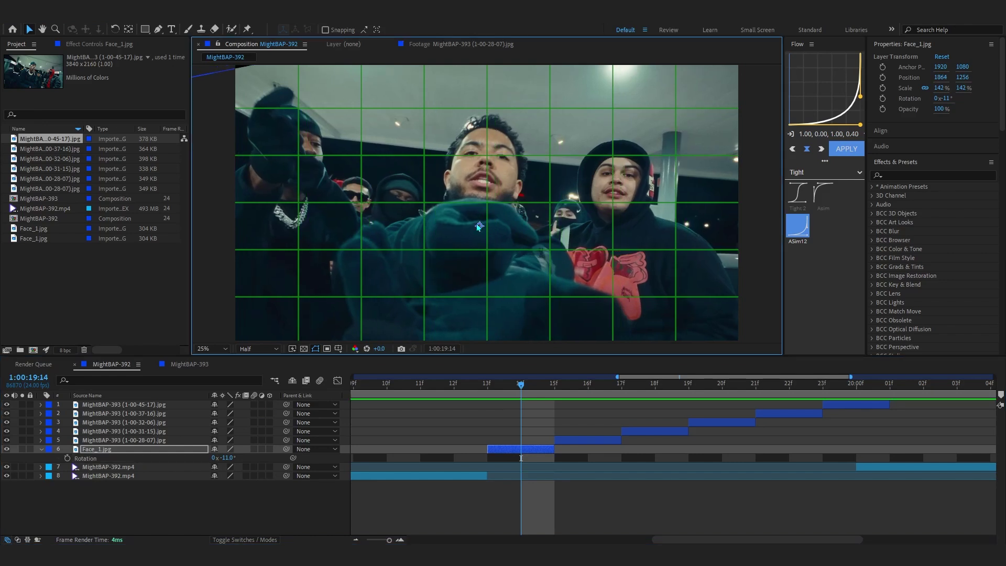
Step: Rotate Face_1.jpg to -15°, scale it to 149% and move it to position 1920, 1288 so the middle face is centered
scroll(507, 166, "up", 2)
left_click_drag(511, 110, 502, 168)
scroll(501, 156, "down", 2)
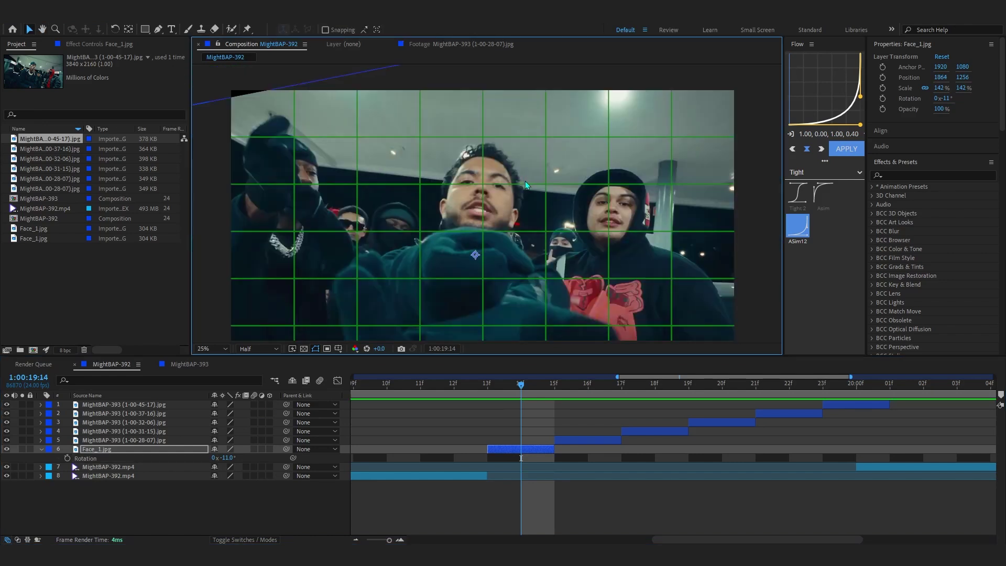
scroll(481, 186, "up", 2)
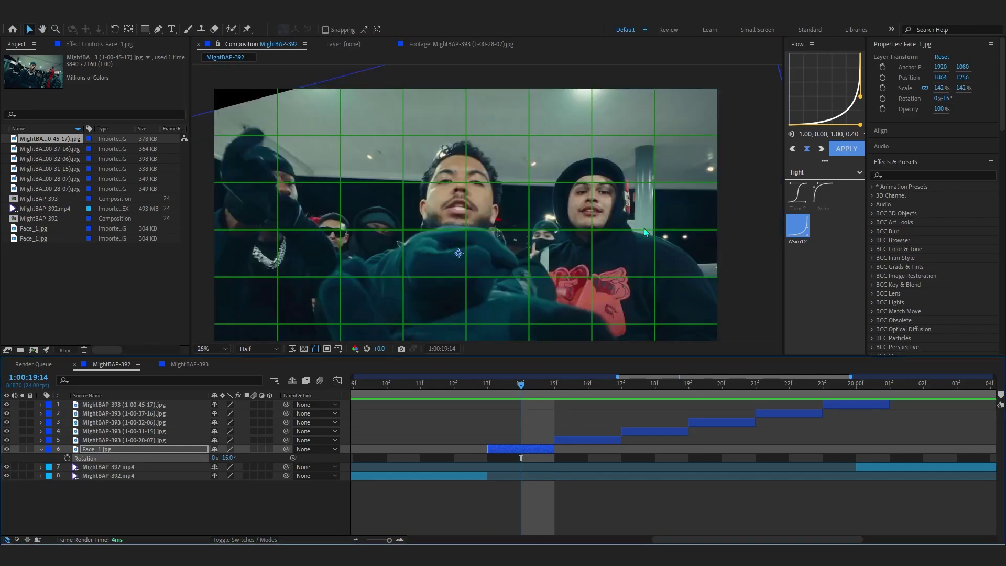
mouse_move(430, 155)
left_mouse_down()
mouse_move(450, 156)
mouse_move(435, 82)
mouse_move(443, 158)
left_mouse_up()
left_click_drag(507, 179, 513, 179)
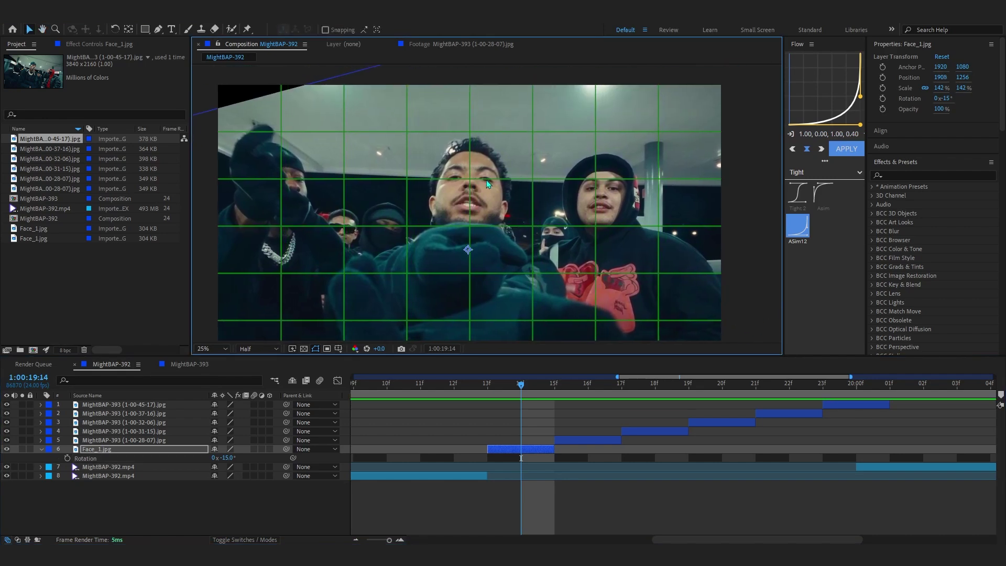
left_click_drag(228, 461, 231, 461)
left_click(551, 392)
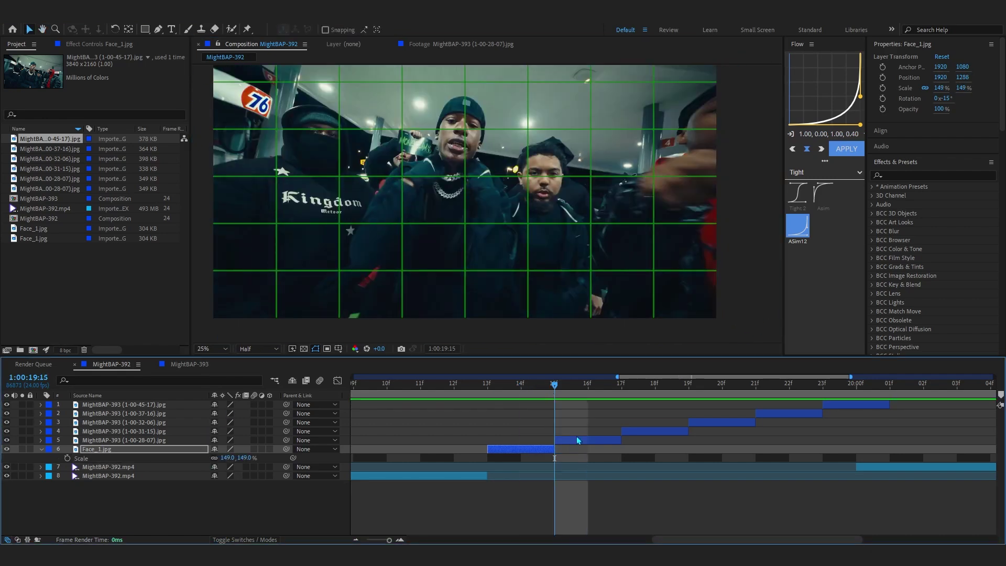
left_click(578, 441)
key("s")
left_click_drag(228, 449, 266, 449)
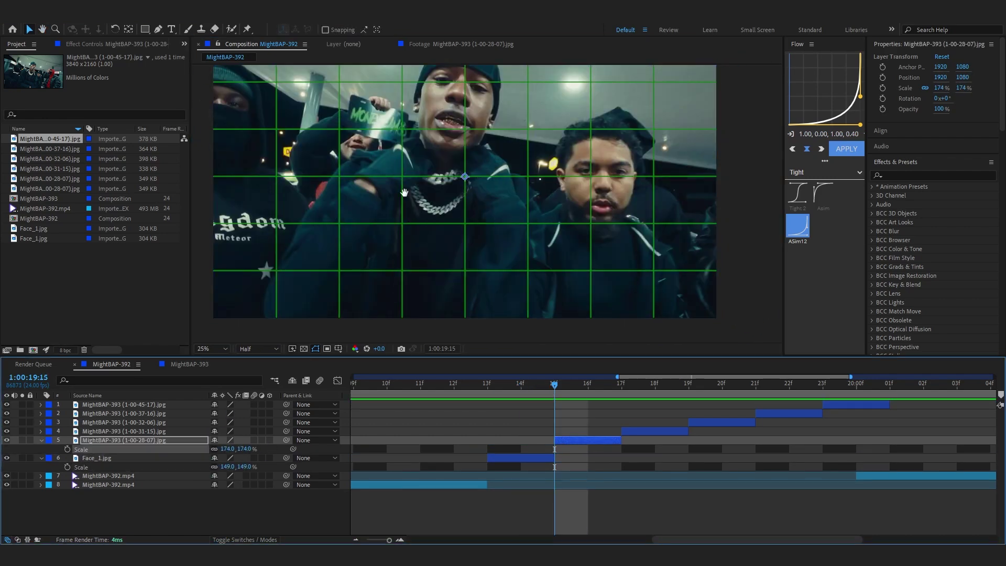
left_click_drag(443, 137, 454, 203)
left_click_drag(453, 204, 460, 246)
key("r")
left_click_drag(229, 449, 208, 449)
left_click_drag(452, 280, 470, 274)
left_click_drag(479, 383, 622, 474)
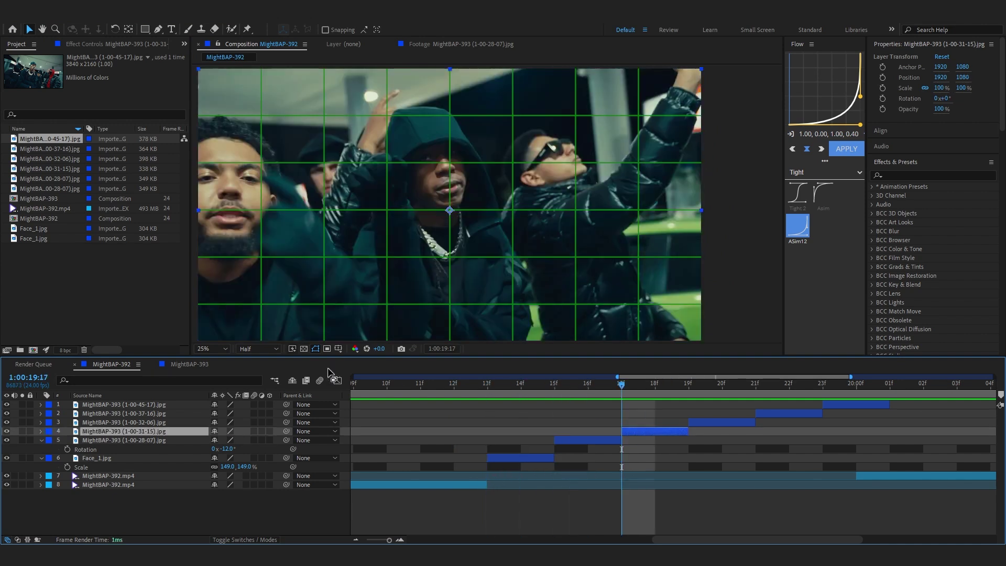
key("s")
mouse_move(227, 440)
left_mouse_down()
mouse_move(246, 440)
mouse_move(236, 440)
left_mouse_up()
left_click_drag(440, 206, 441, 216)
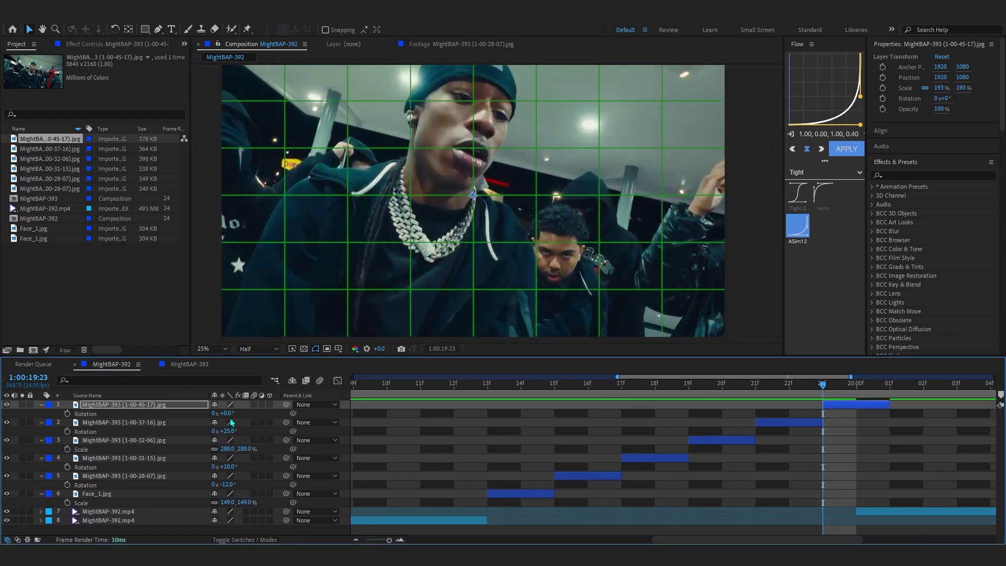
left_click_drag(223, 413, 215, 414)
left_click_drag(406, 249, 419, 290)
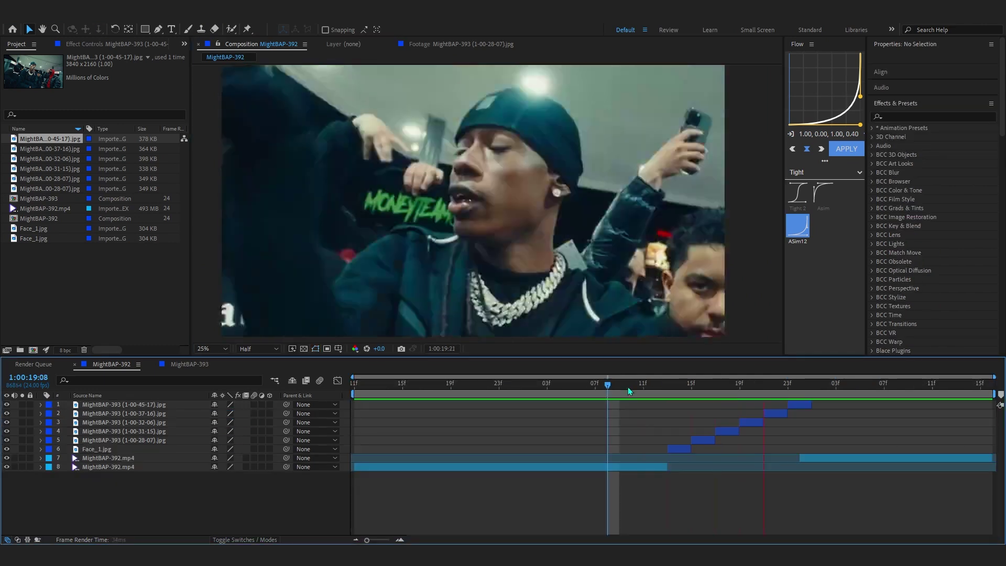
Step: Preview the aligned stills from 1:00:19:10 and hide the Proportional Grid in the composition view
left_click(628, 387)
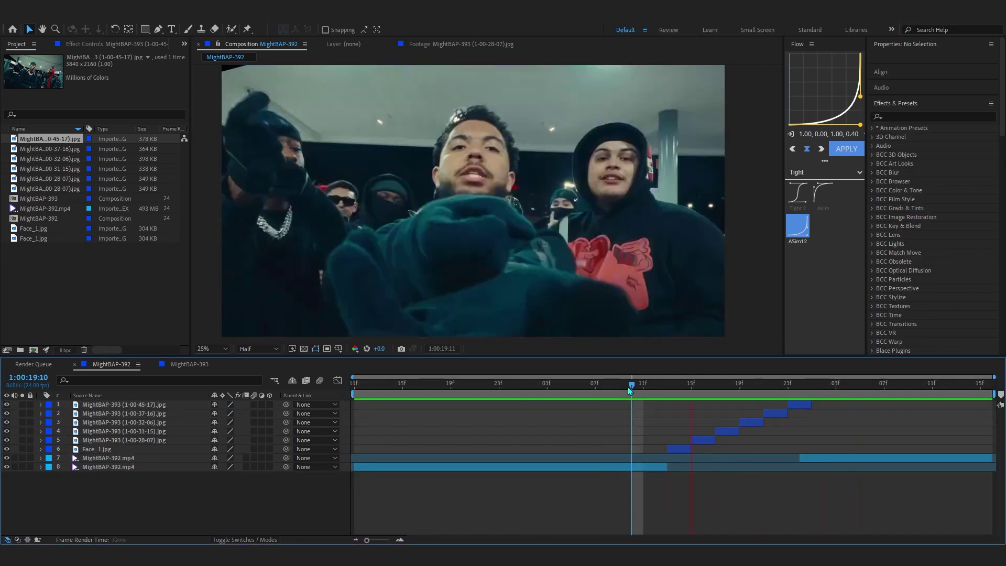
left_click_drag(627, 386, 791, 414)
left_click(338, 349)
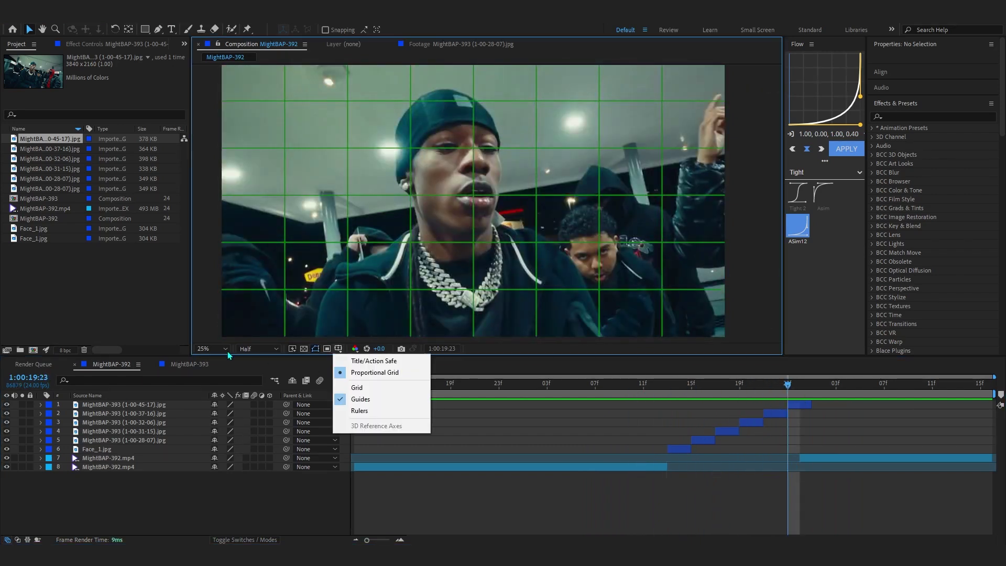
left_click(393, 372)
left_click_drag(787, 386, 622, 417)
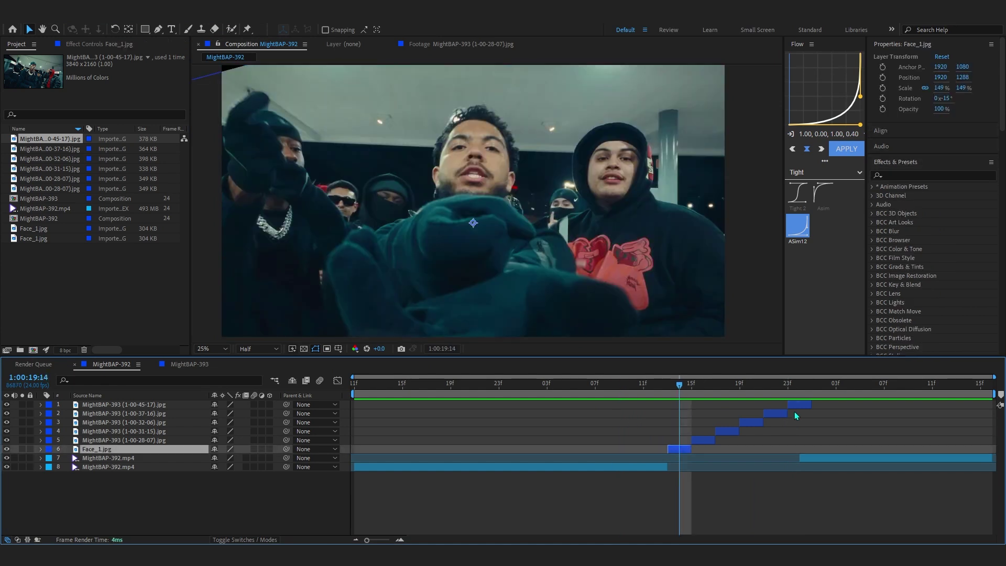
left_click(795, 408, "shift")
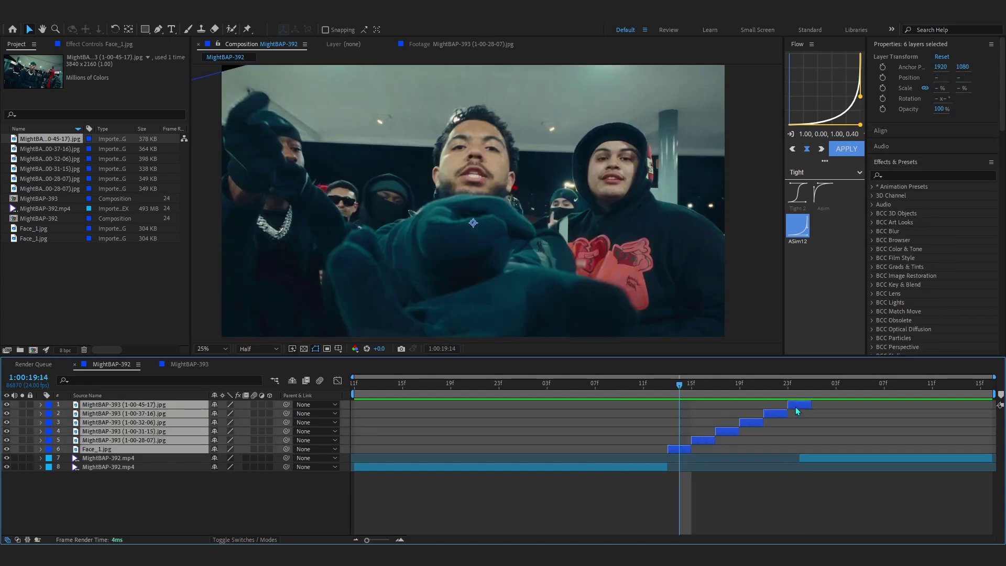
right_click(795, 407)
left_click(836, 339)
left_click(604, 282)
right_click(746, 422)
left_click(781, 352)
key("Return")
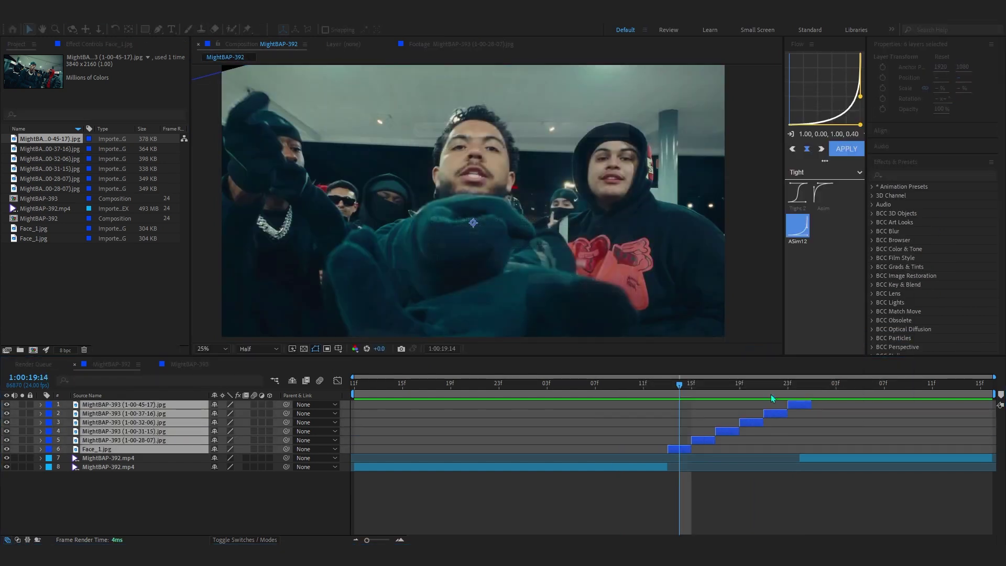
Step: Try the RSMB effect on Pre-comp 1 and preview it from 1:00:19:10
left_click(739, 383)
key("ctrl+space")
type("rs")
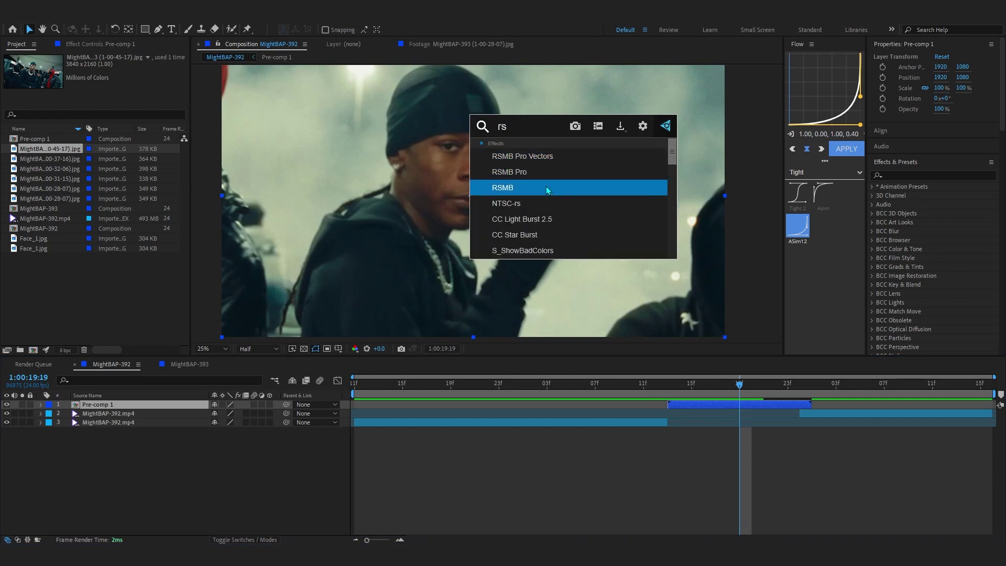
left_click(546, 186)
left_click(630, 384)
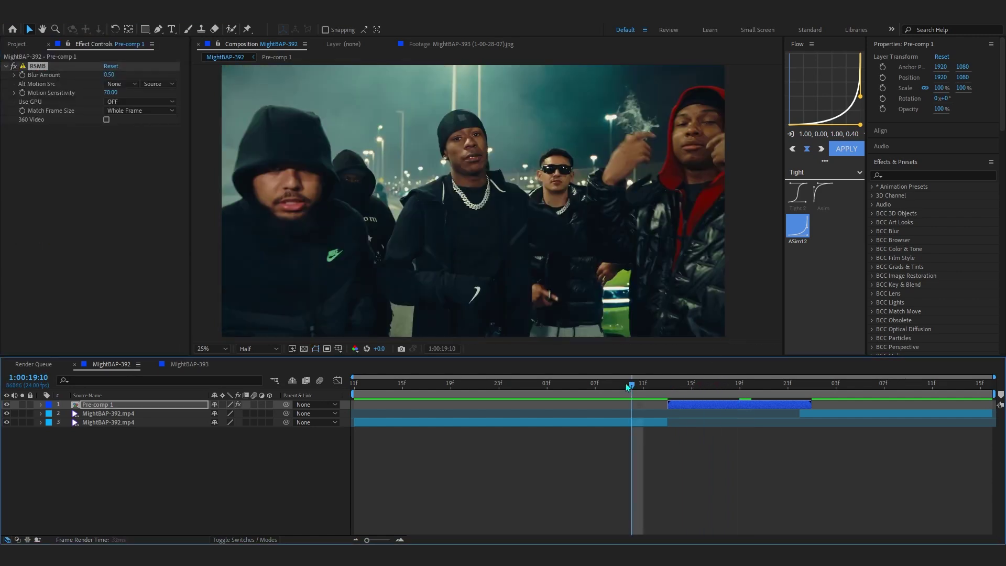
Step: At 1:00:19:13, apply Optics Compensation to Pre-comp 1 with Reverse Lens Distortion enabled and a Field of View of 56.4
left_click(668, 384)
key("ctrl+space")
type("op")
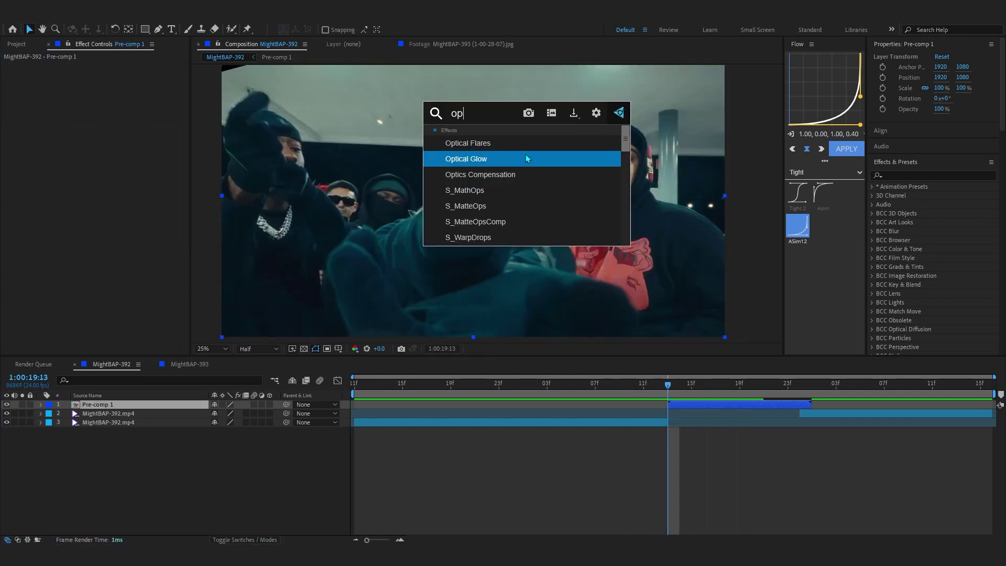
left_click(516, 173)
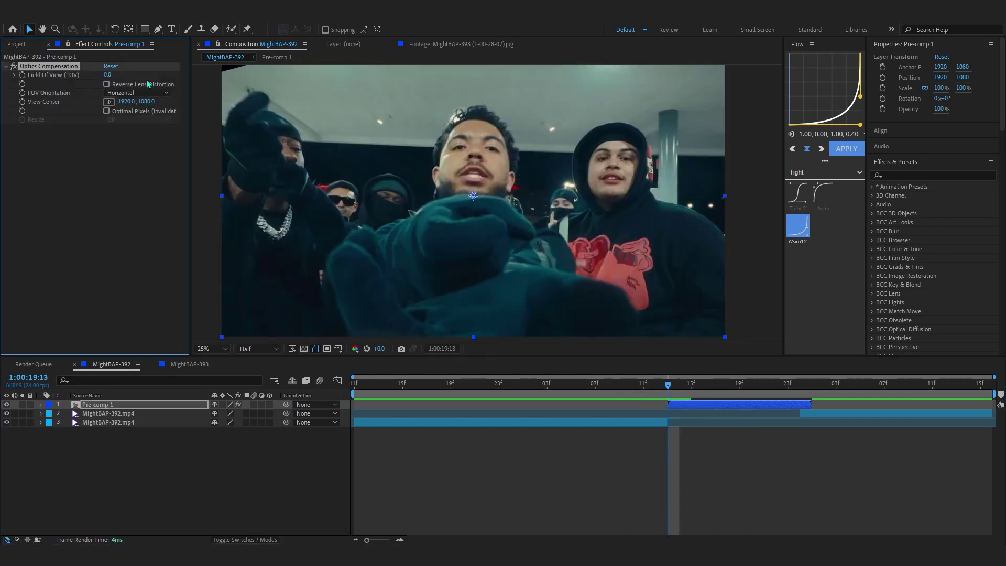
left_click(106, 85)
left_click_drag(108, 75, 255, 75)
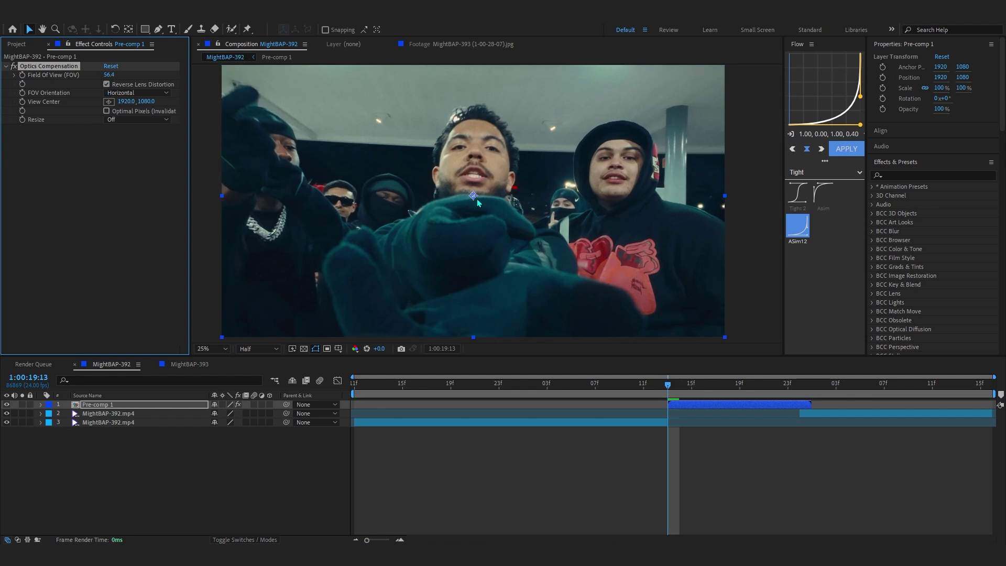
Step: Move the Optics Compensation view center onto the middle face at 1928, 812 and set the Field of View to 60.7
left_click_drag(473, 198, 475, 164)
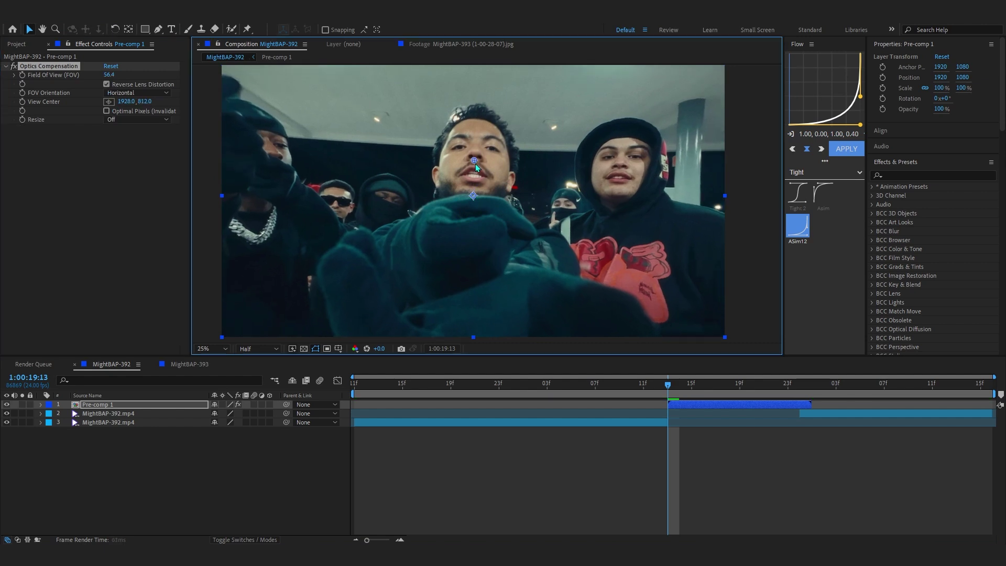
scroll(618, 162, "down", 2)
scroll(549, 202, "up", 1)
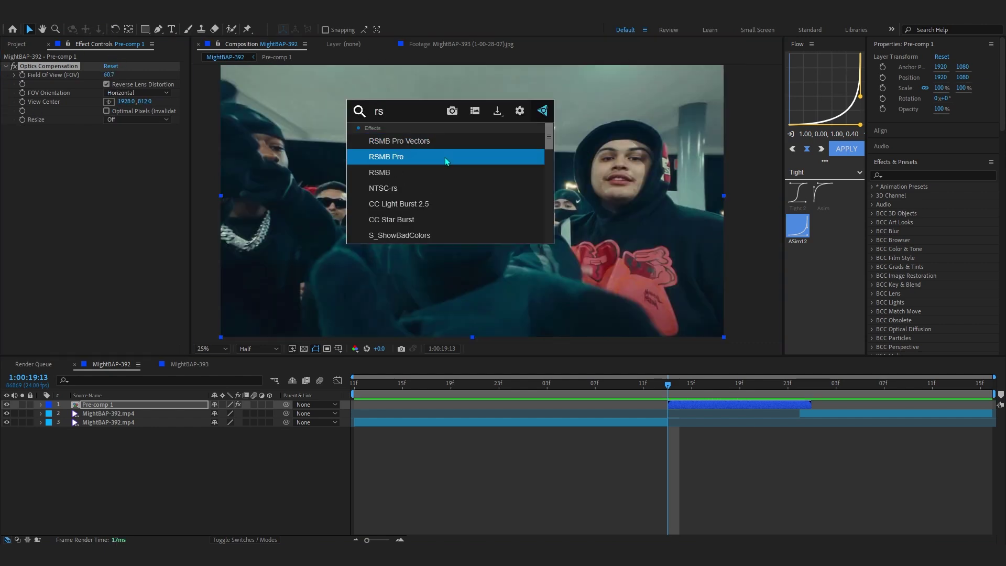
Step: Apply RSMB to Pre-comp 1 with Blur Amount 0.10, Motion Sensitivity 100 and Use GPU set to ON
left_click(435, 173)
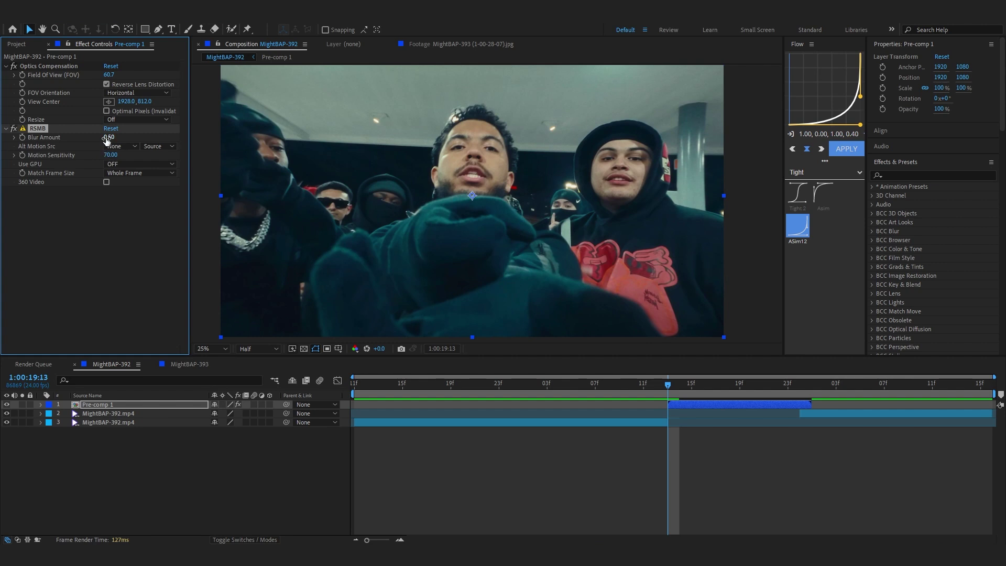
left_click_drag(106, 141, 107, 141)
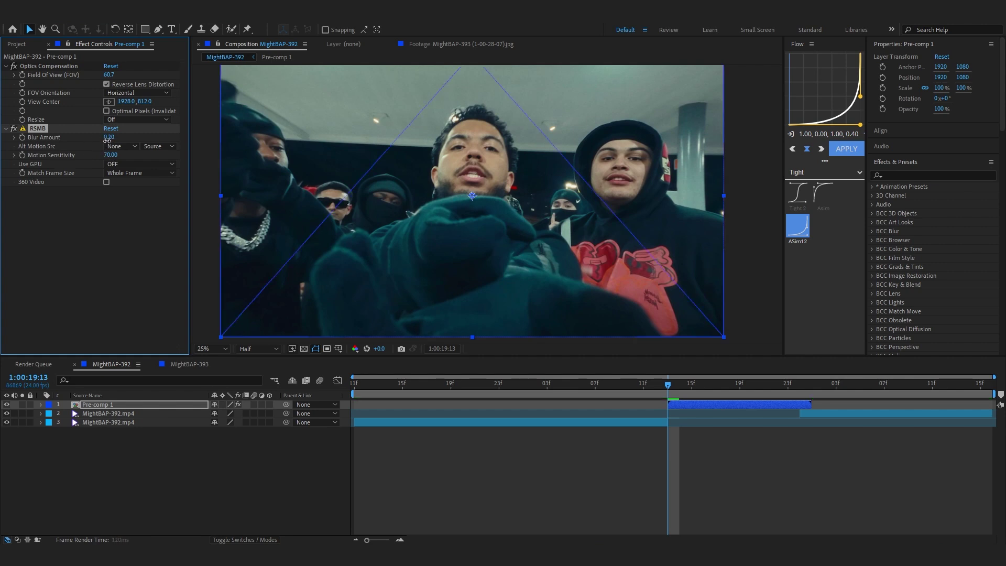
left_click(680, 397)
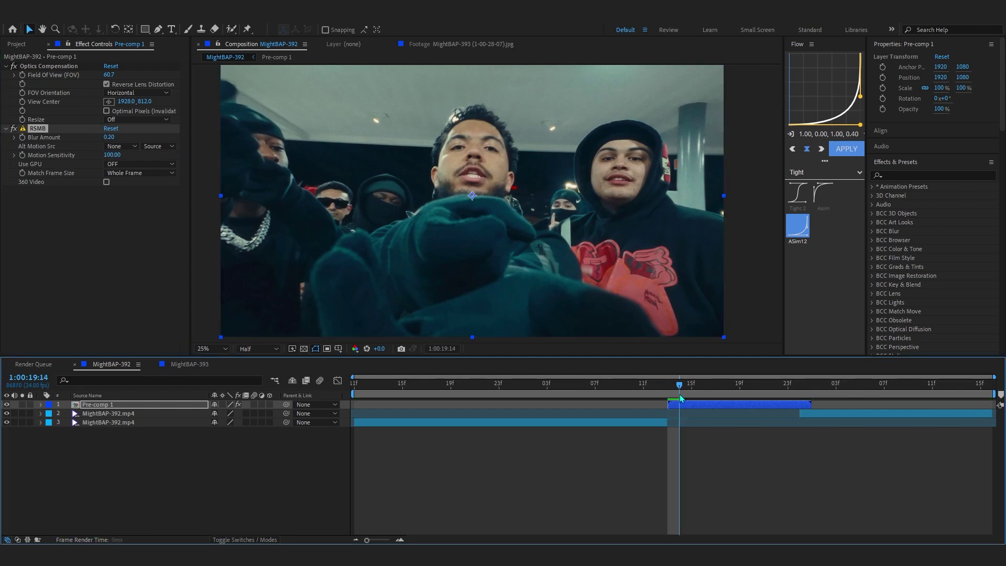
left_click_drag(652, 400, 672, 399)
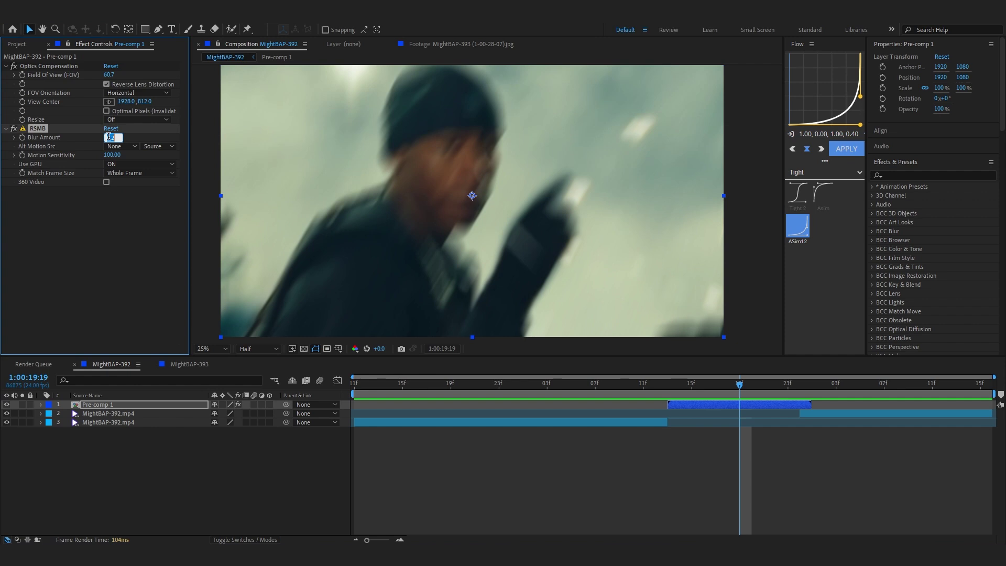
type("1")
left_click(128, 220)
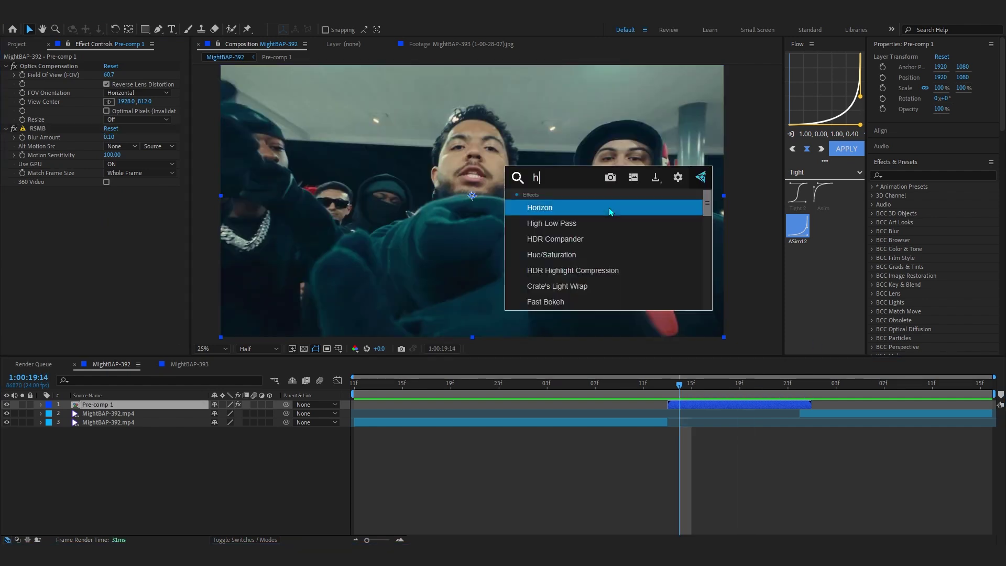
Step: Apply Hue/Saturation to Pre-comp 1 and set Master Saturation to -55
key("Return")
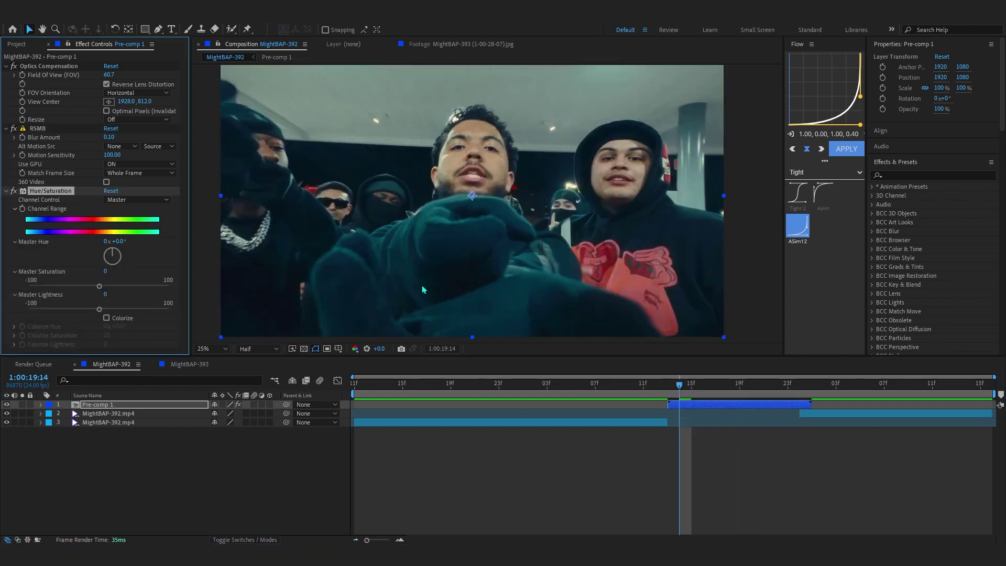
left_click(79, 286)
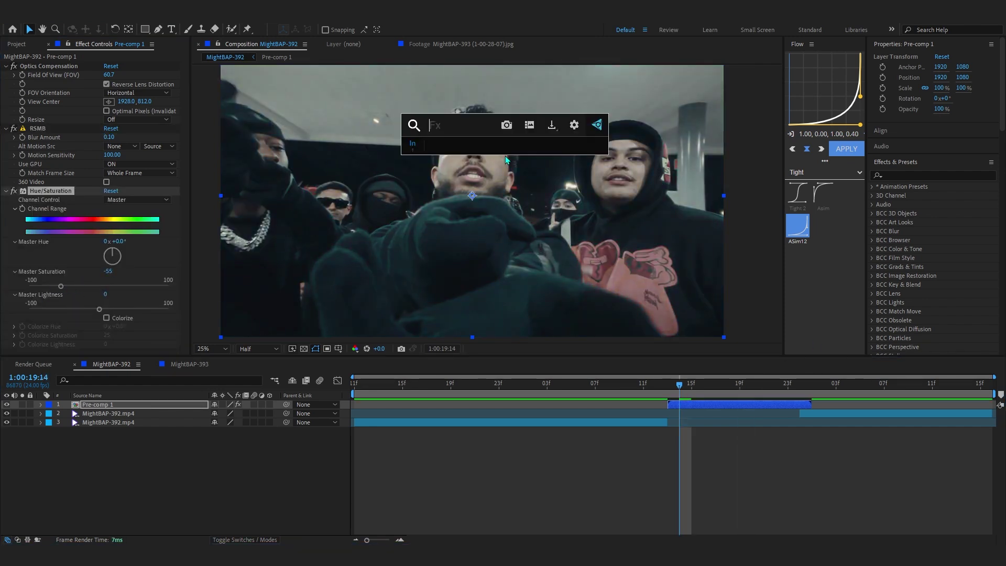
Step: Apply Curves to Pre-comp 1 and shape the RGB curve into an S by lowering the shadows and raising the highlights
type("curv")
key("Return")
left_click_drag(58, 282, 62, 286)
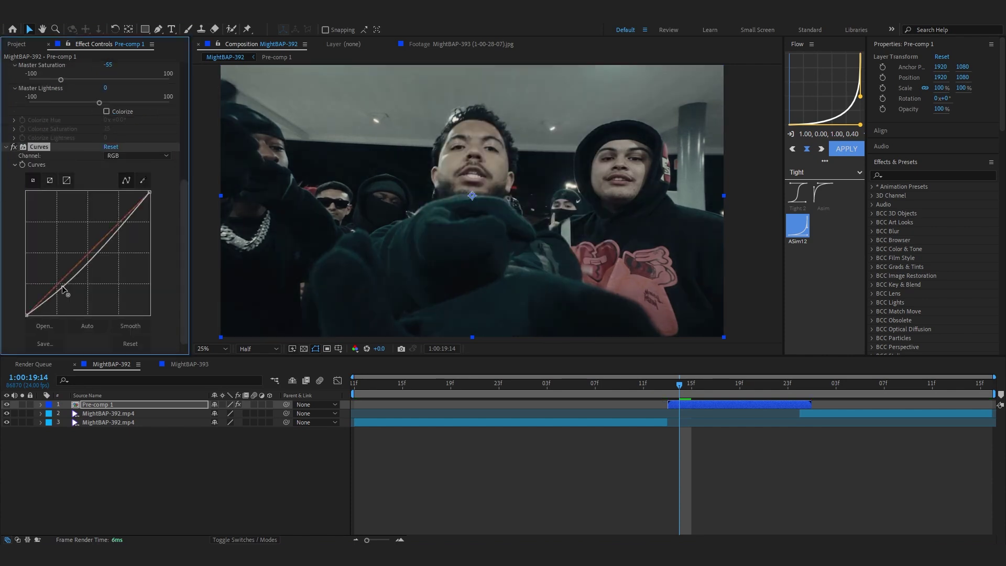
left_click_drag(113, 241, 107, 219)
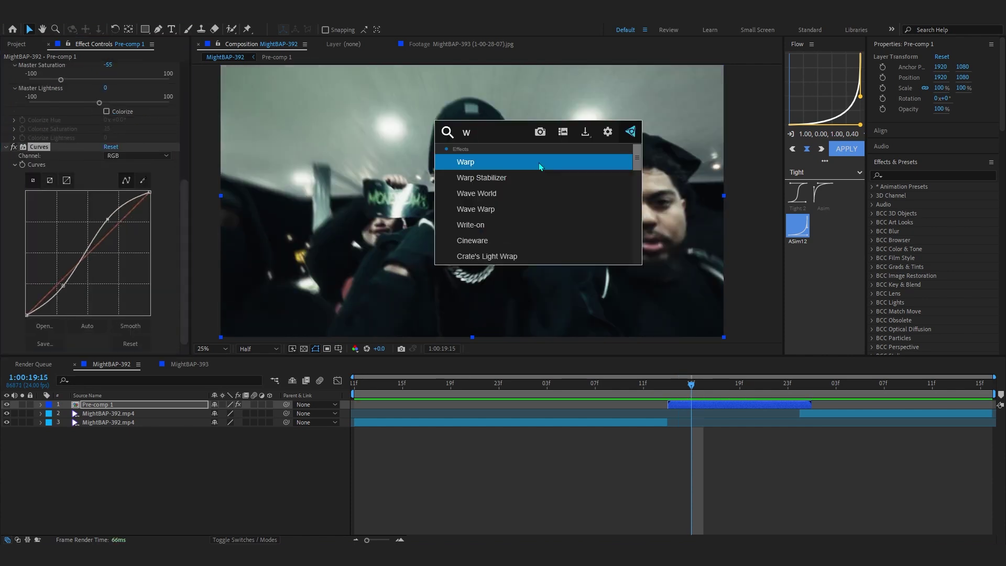
Step: Apply S_WarpChroma to Pre-comp 1 with its center on the face at 1912, 788, From Z Dist 0.860 and 24 steps
key("BackSpace")
type("war")
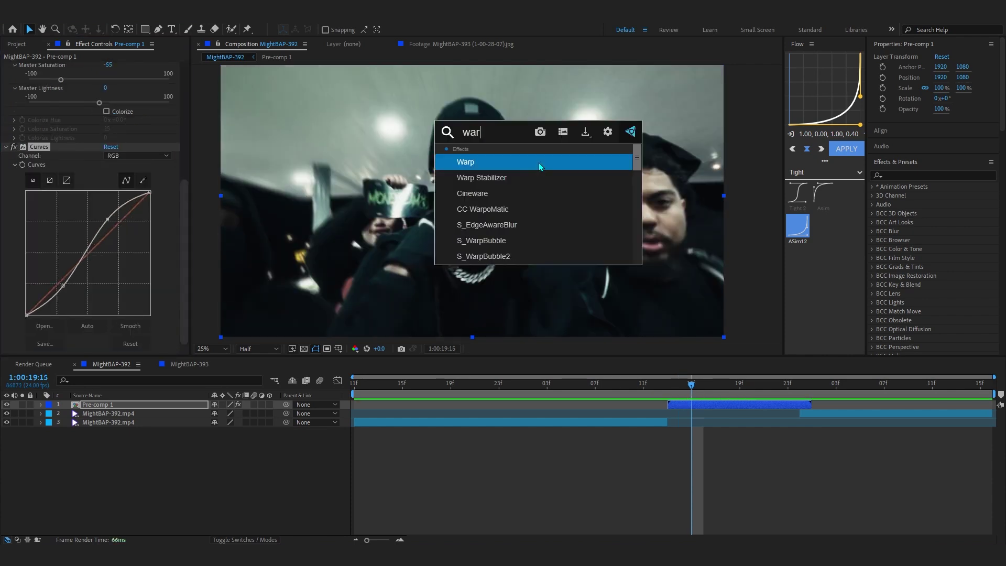
type("pchrop")
key("BackSpace")
key("Return")
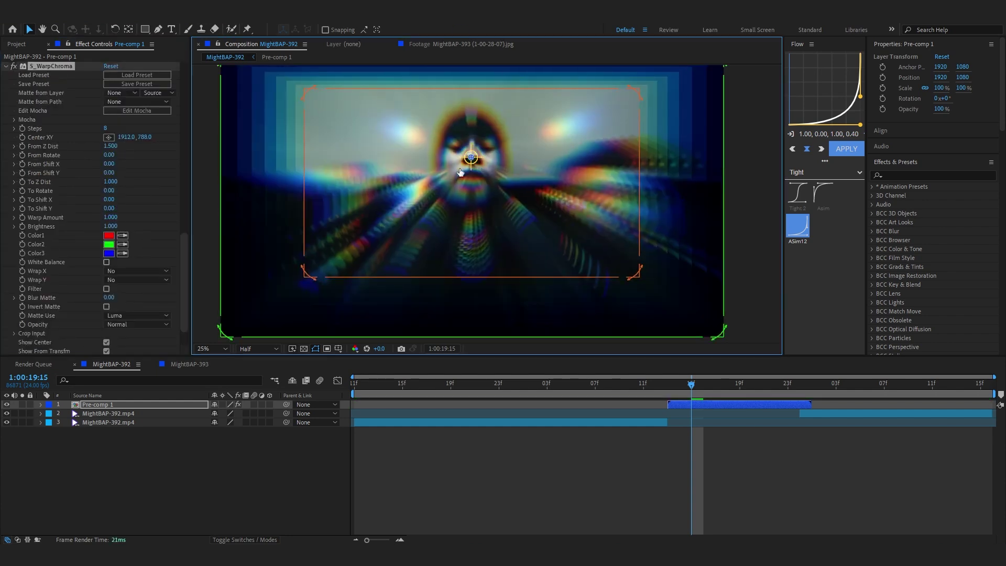
left_click_drag(79, 151, 77, 152)
left_click_drag(106, 128, 178, 130)
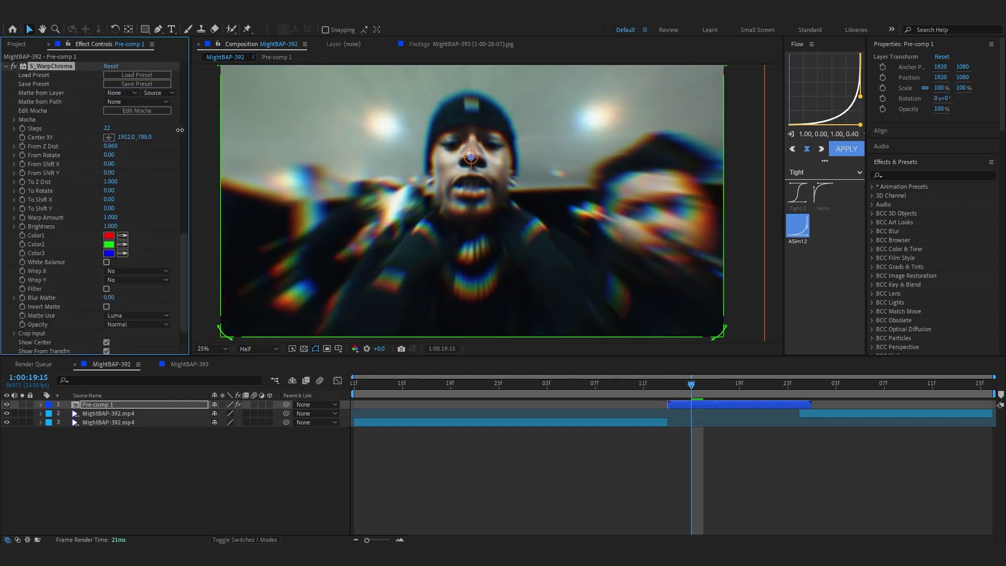
Step: Set the S_WarpChroma From Z Dist to 0.940 and compare the stills at 1:00:19:17 and 1:00:19:15
key("Page_Down")
key("Page_Down")
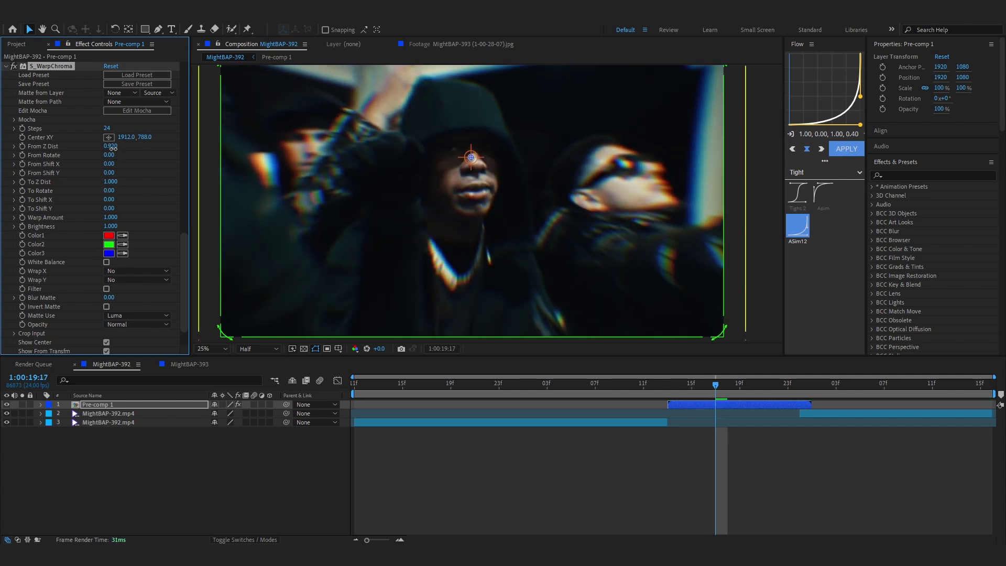
left_click_drag(110, 148, 114, 149)
left_click_drag(719, 387, 691, 386)
scroll(584, 215, "up", 2)
left_click_drag(584, 215, 617, 197)
scroll(617, 198, "down", 2)
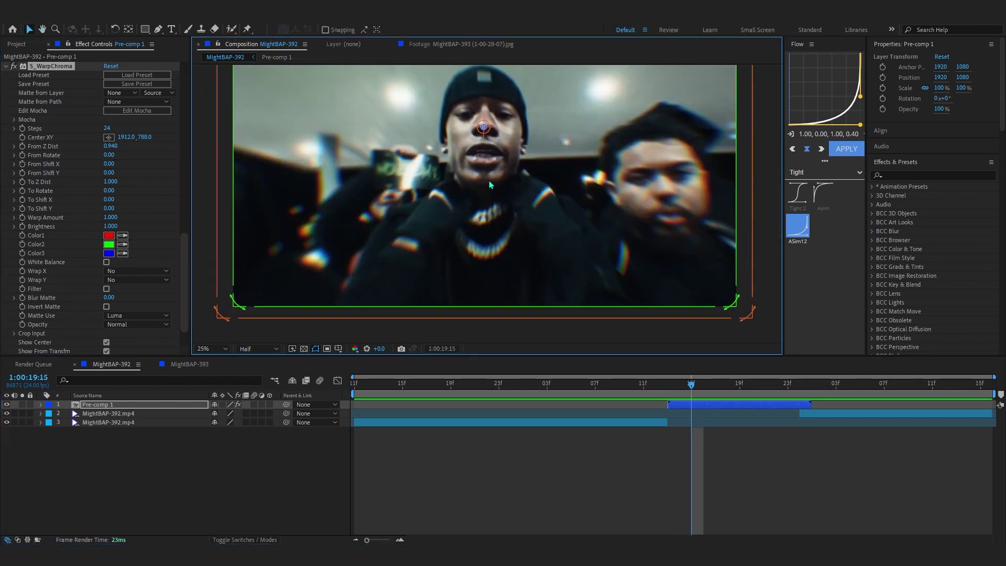
Step: Apply Radial Blur to Pre-comp 1 and place its center on the face at 1920, 764
key("ctrl+space")
type("ra")
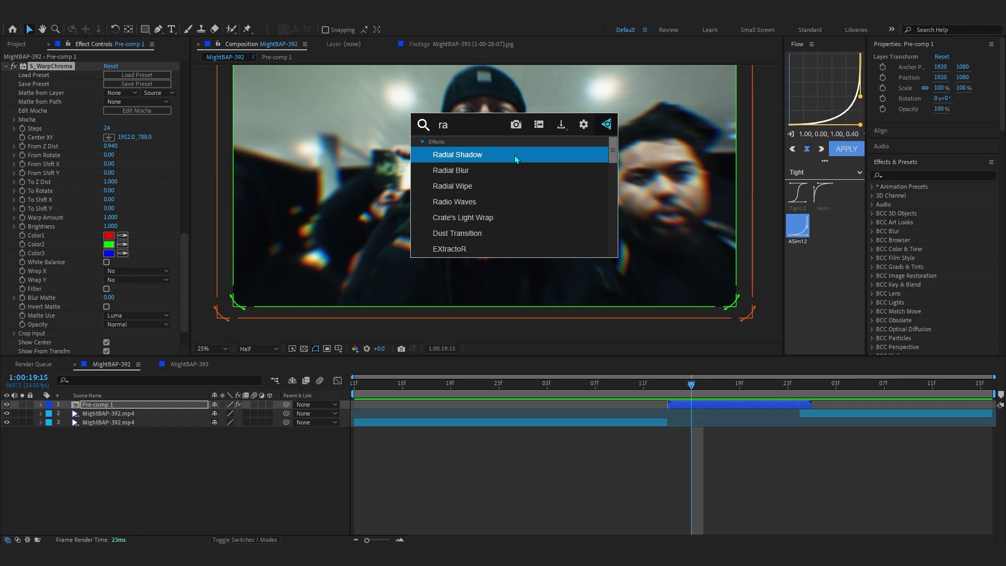
left_click(498, 170)
scroll(488, 174, "down", 2)
left_click_drag(486, 184, 485, 138)
scroll(486, 165, "up", 2)
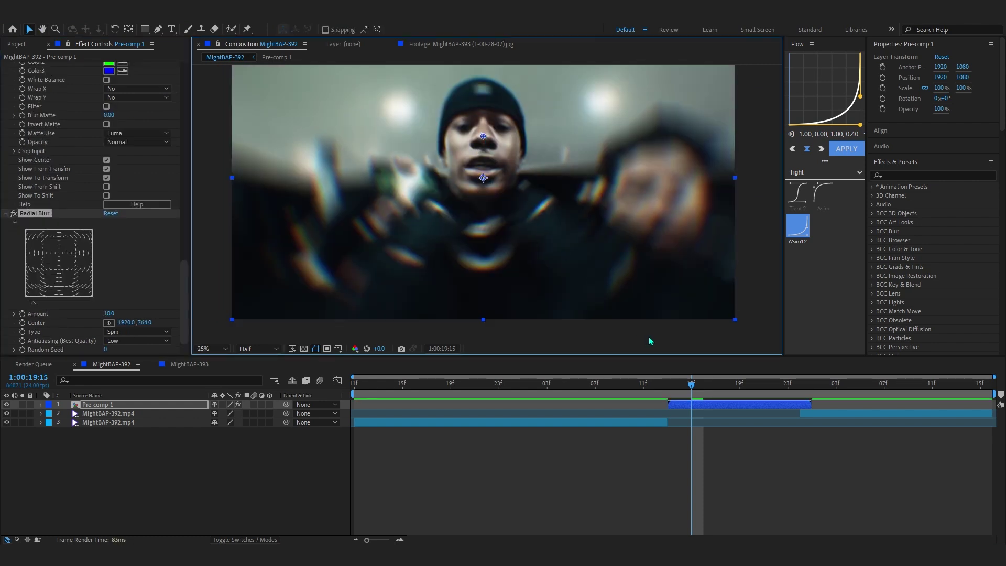
Step: Switch the Radial Blur type to Zoom and play back the transition from 1:00:19:06
mouse_move(676, 386)
left_mouse_down()
mouse_move(819, 401)
mouse_move(680, 396)
left_mouse_up()
left_click(136, 332)
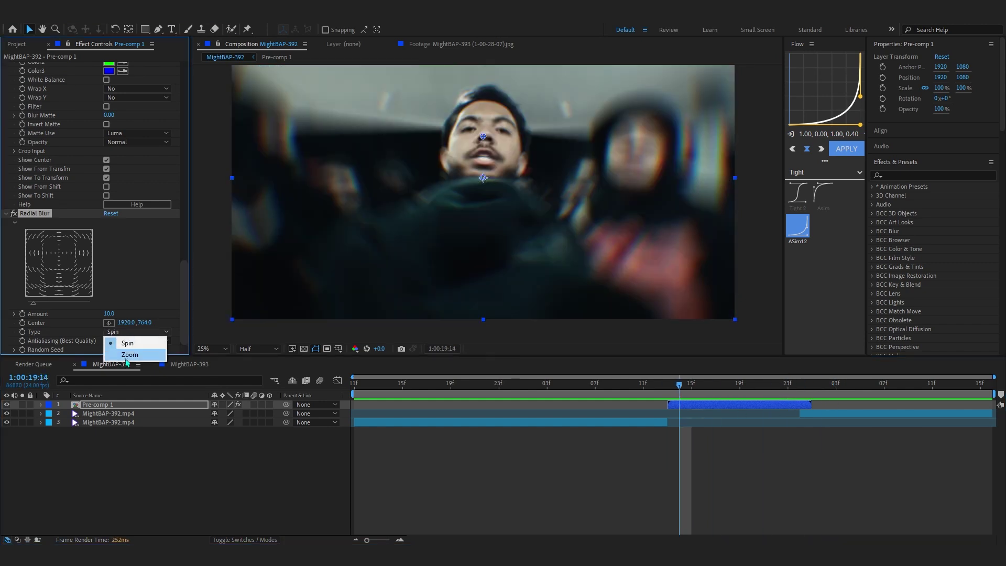
left_click(132, 354)
left_click_drag(449, 192, 434, 215)
left_click_drag(679, 386, 586, 398)
left_click(113, 334)
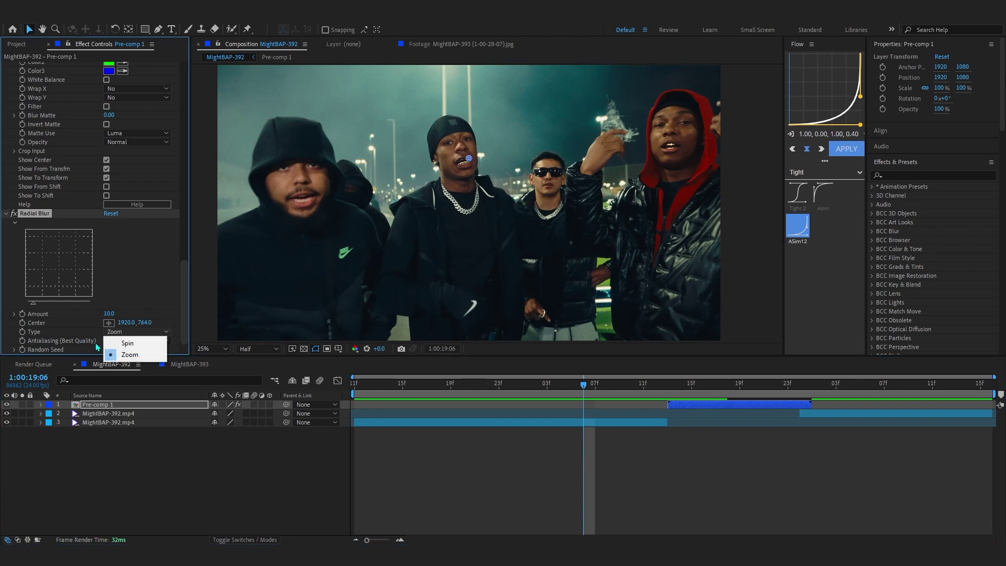
left_click(52, 338)
key("space")
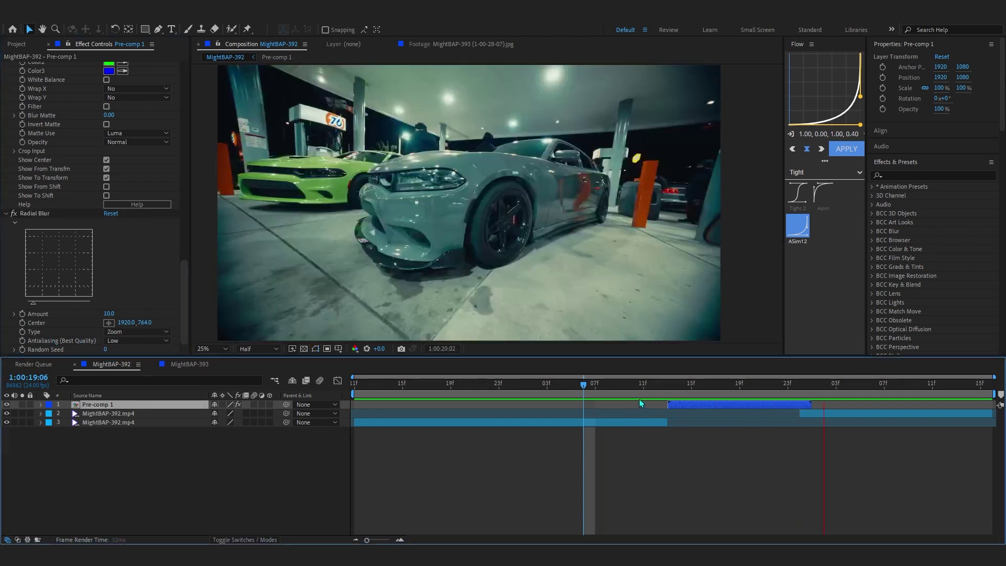
Step: Open Pre-comp 1, add a null object and parent all six still layers to it
left_click(669, 393)
left_click(674, 409)
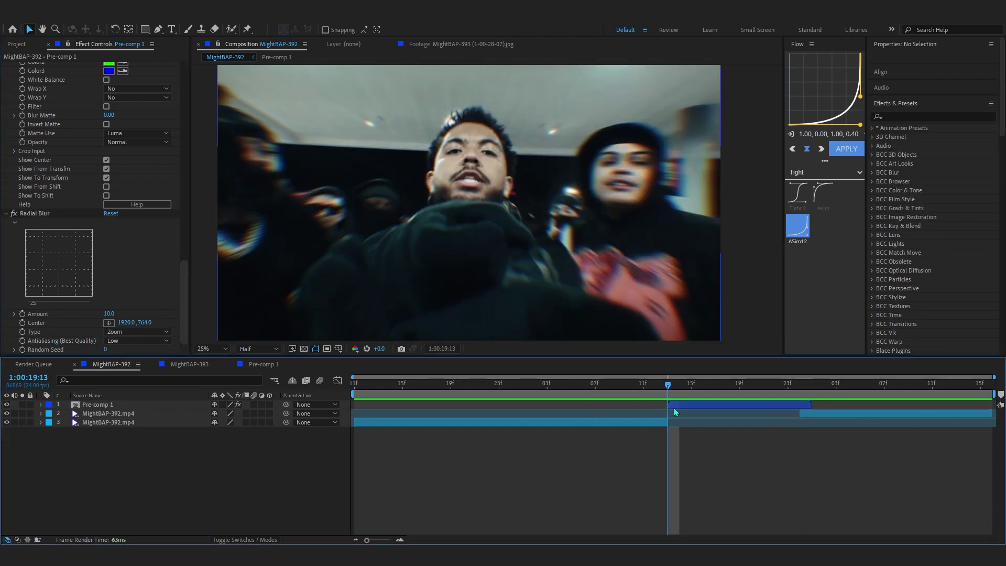
left_click(673, 407)
double_click(680, 404)
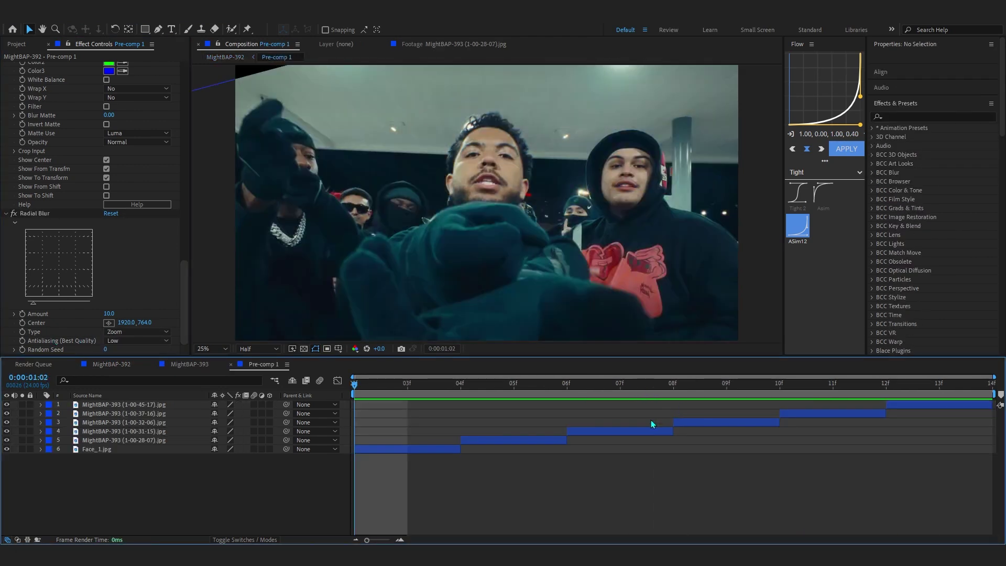
right_click(546, 466)
mouse_move(629, 339)
left_click(723, 400)
left_click_drag(128, 419, 181, 461)
left_click_drag(287, 414, 176, 405)
left_click(175, 405)
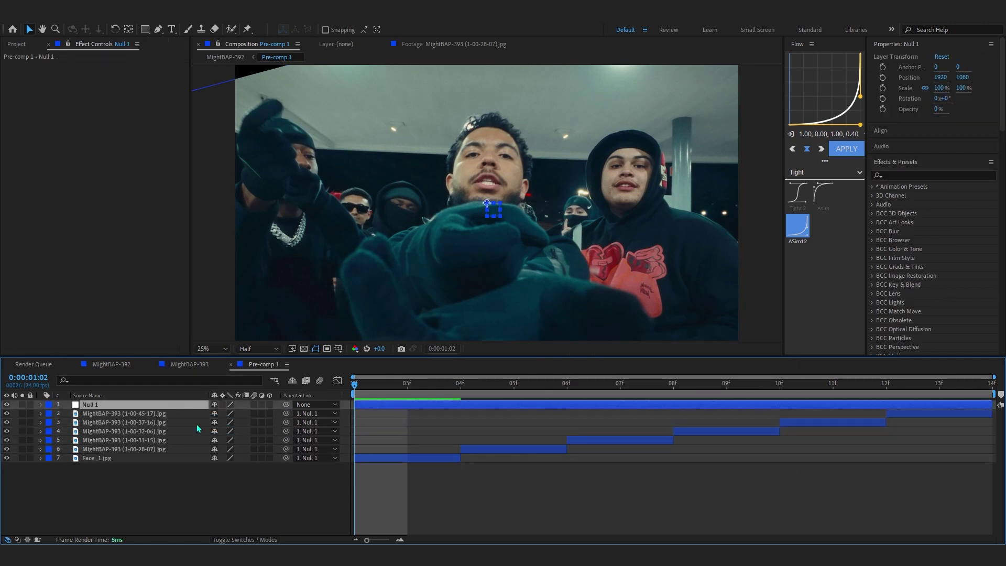
Step: Move the null's anchor point up onto the face, at 0, -364
key("s")
left_click(129, 29)
left_click_drag(507, 201, 490, 165)
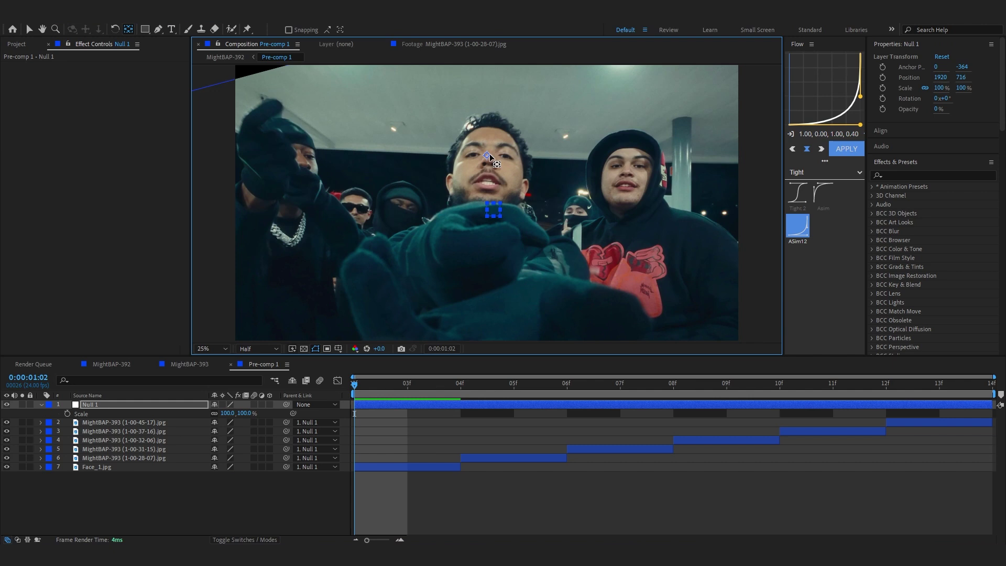
Step: Keyframe the null's scale between the first and last frames of Pre-comp 1 and enable motion blur on all its layers
left_click(67, 413)
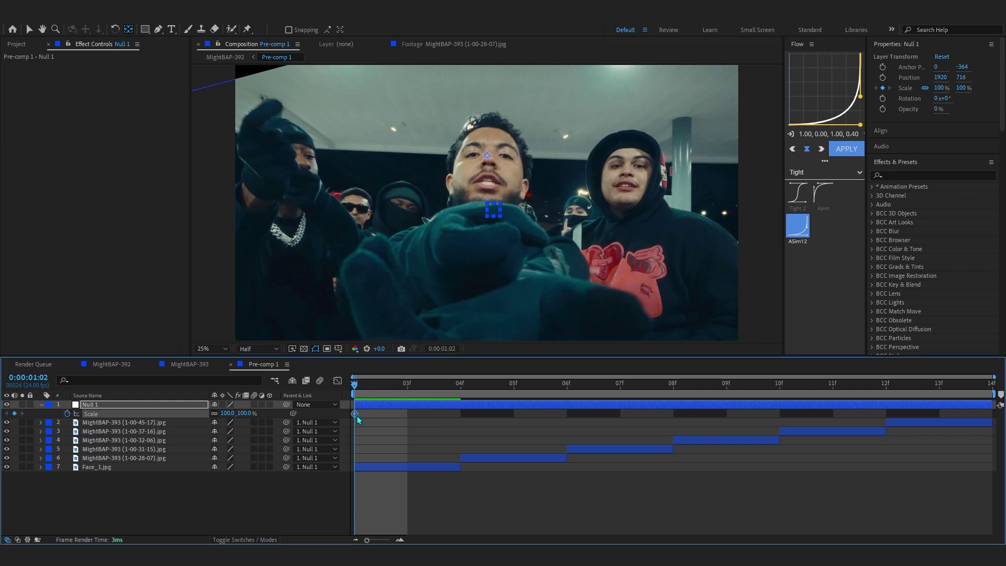
left_click_drag(221, 416, 254, 458)
key("space")
key("space")
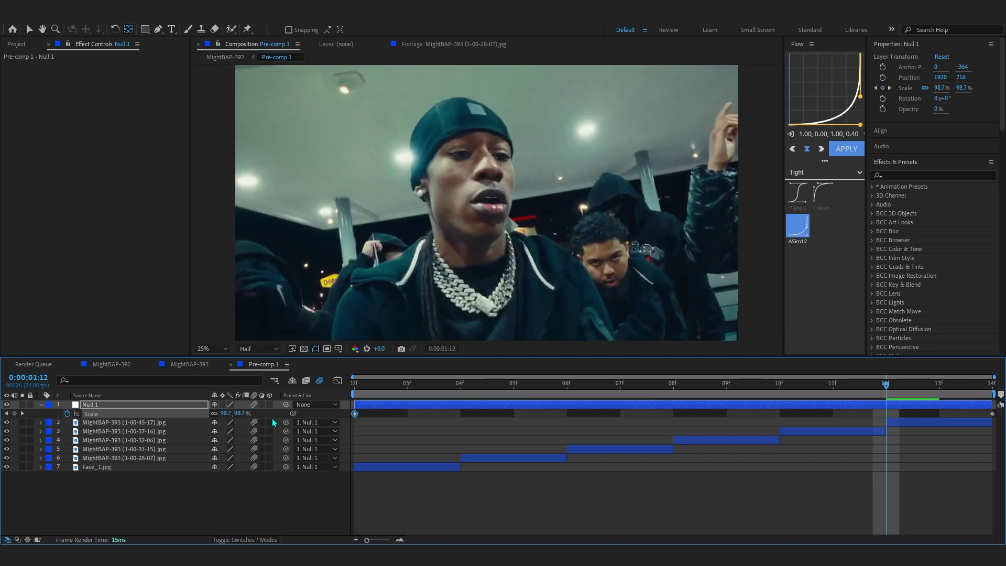
Step: Return to the MightBAP-392 composition, set Pre-comp 1's Radial Blur Amount to 19 and play back the transition
key("space")
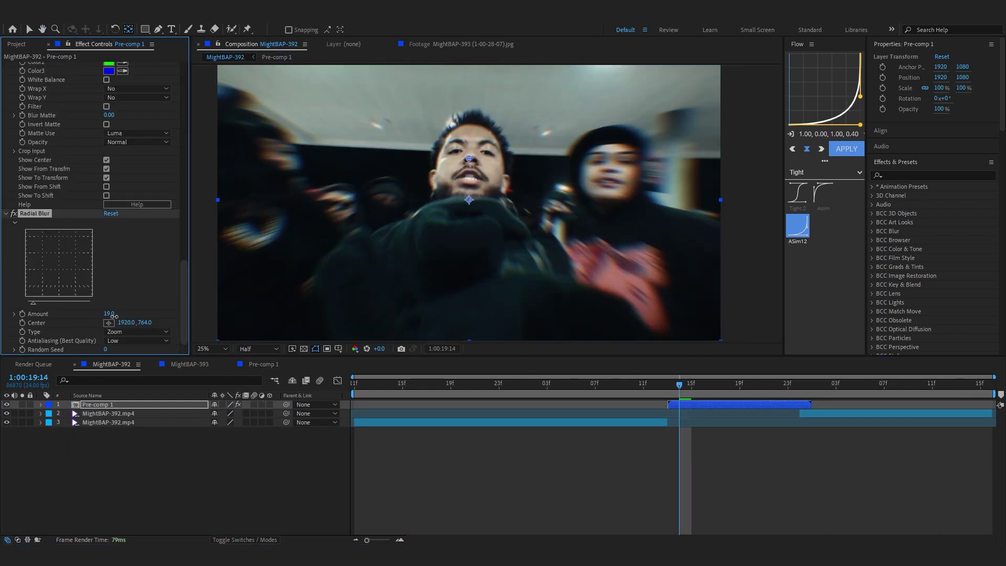
left_click_drag(718, 387, 620, 407)
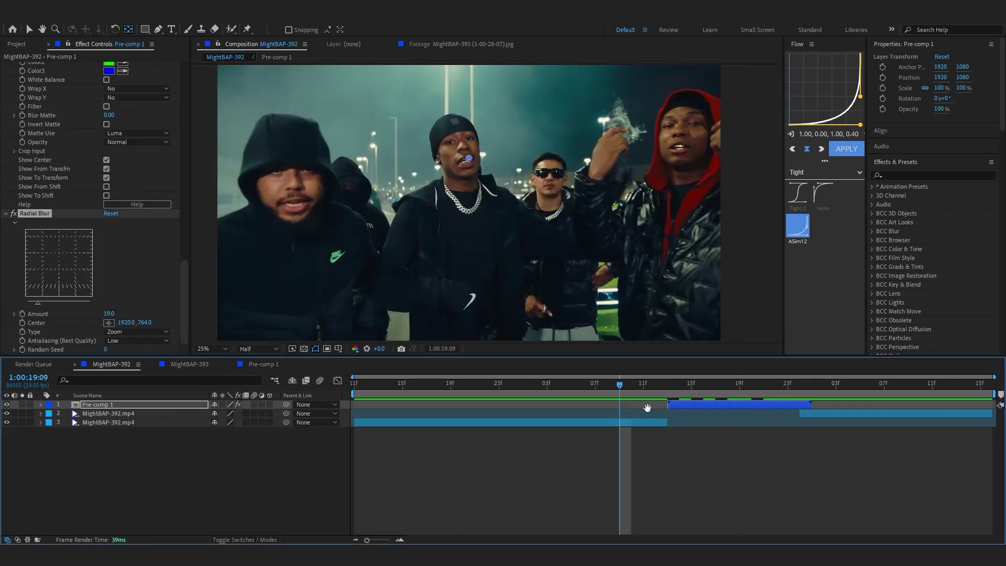
left_click(654, 387)
key("space")
key("space")
key("space")
key("space")
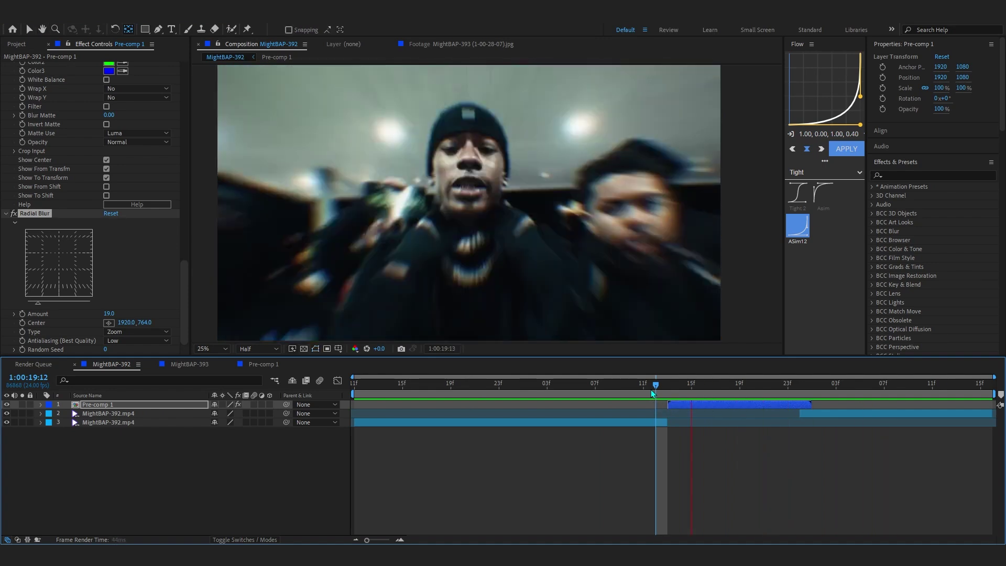
Step: Apply S_Flicker to Pre-comp 1 with an Amplitude of 0.67 and play back the transition
key("ctrl+space")
type("flicker")
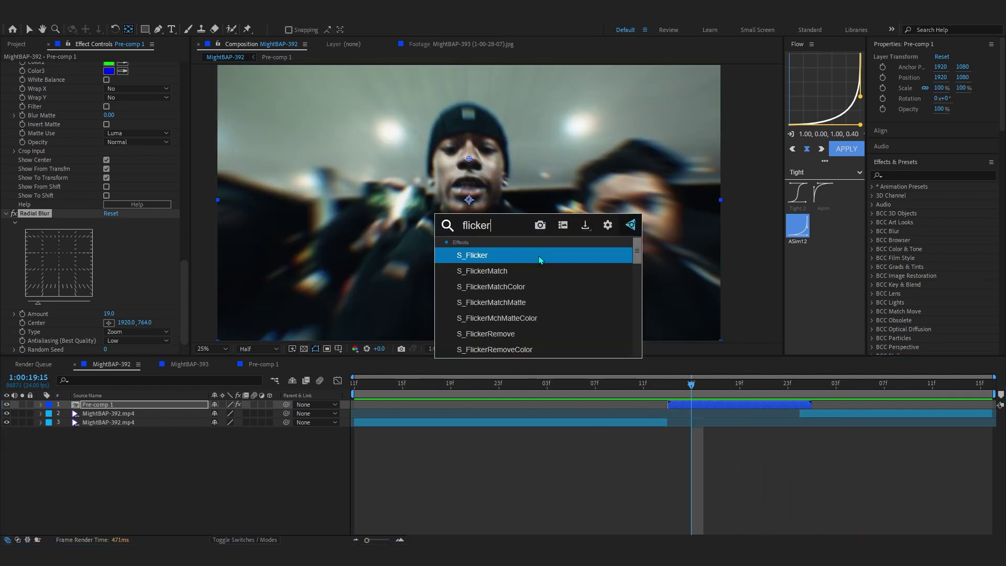
key("Return")
left_click_drag(106, 217, 130, 223)
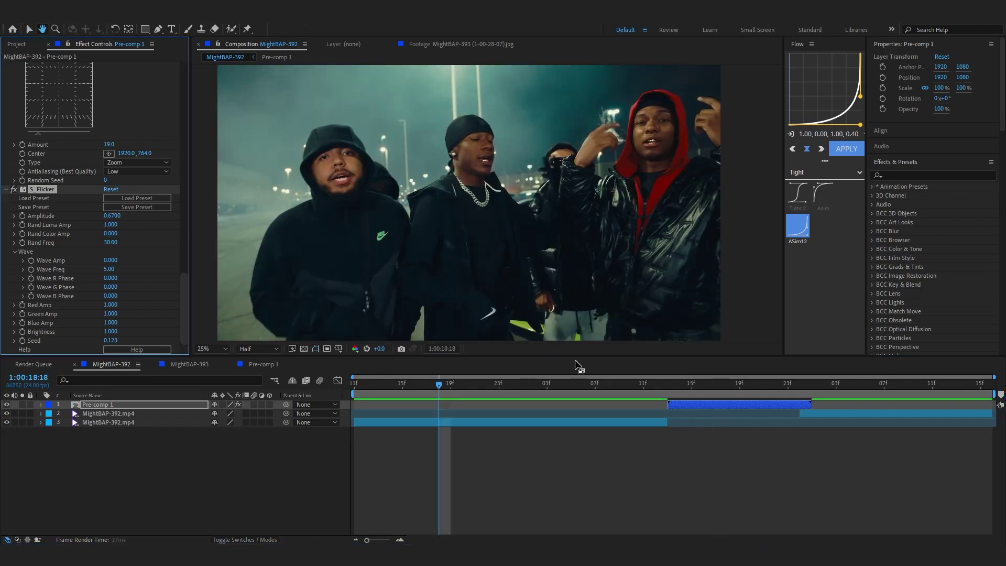
left_click(657, 386)
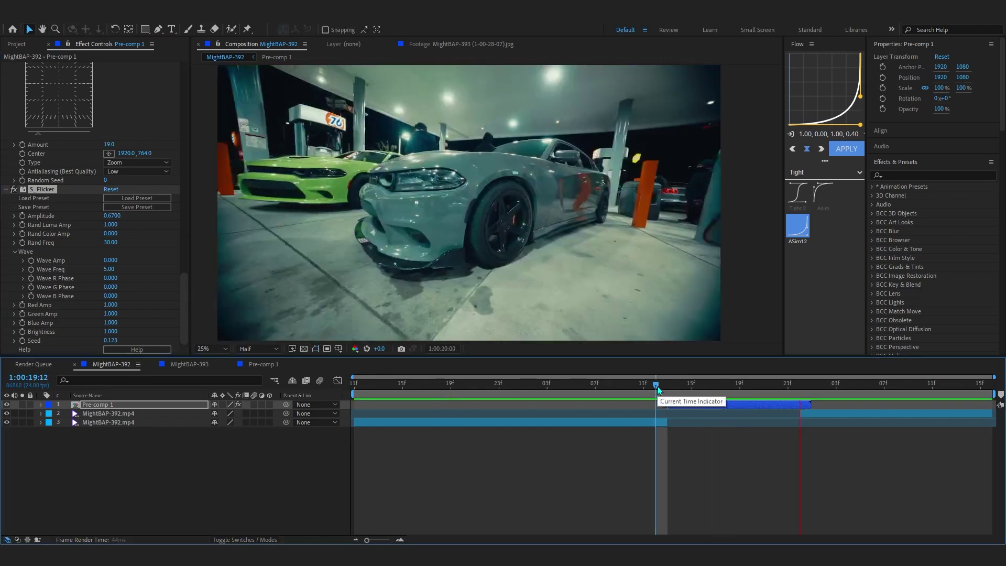
key("space")
Step: Go to the end of Pre-comp 1 at 1:00:20:01 and create a new adjustment layer
left_click(824, 445)
left_click_drag(817, 386, 824, 432)
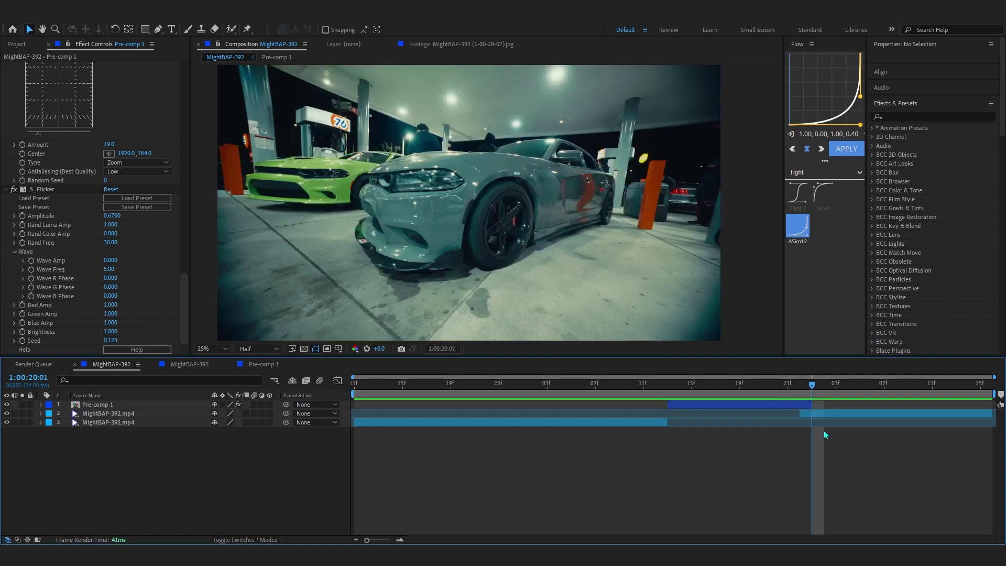
right_click(849, 448)
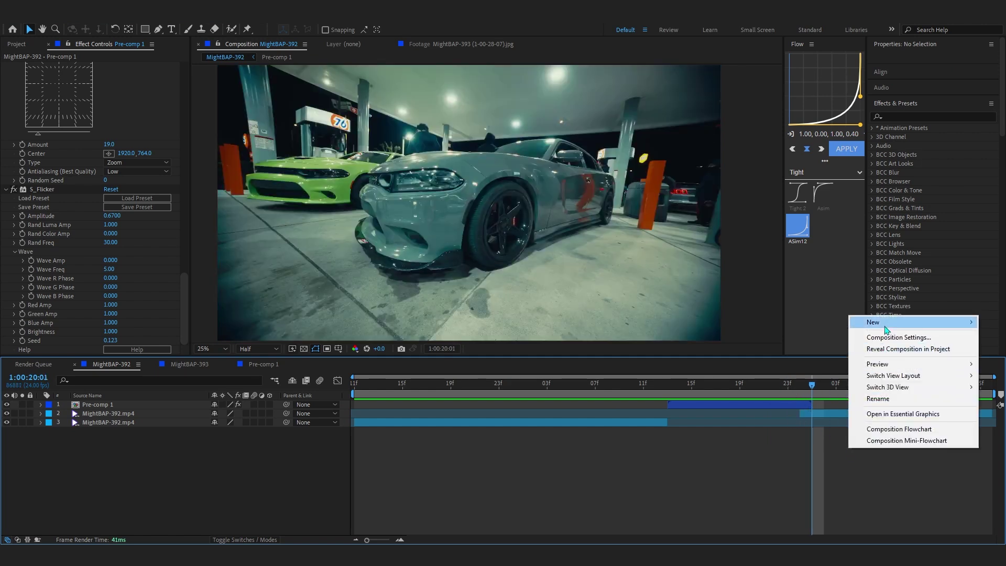
mouse_move(864, 321)
left_click(770, 407)
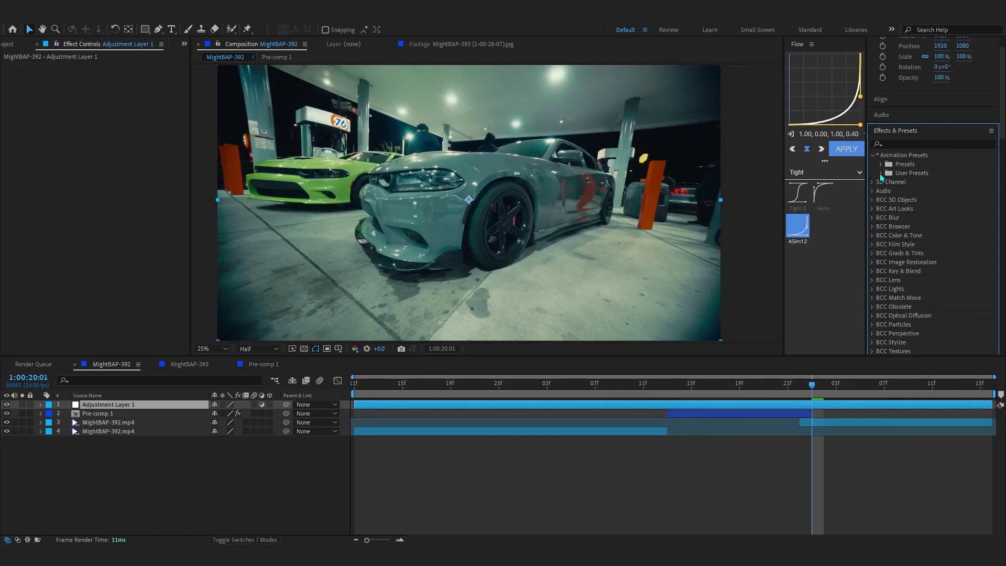
Step: Apply the ASIM BEST WIGGLE user preset to Adjustment Layer 1 and trim the layer's start to 1:00:20:01
left_click(871, 187)
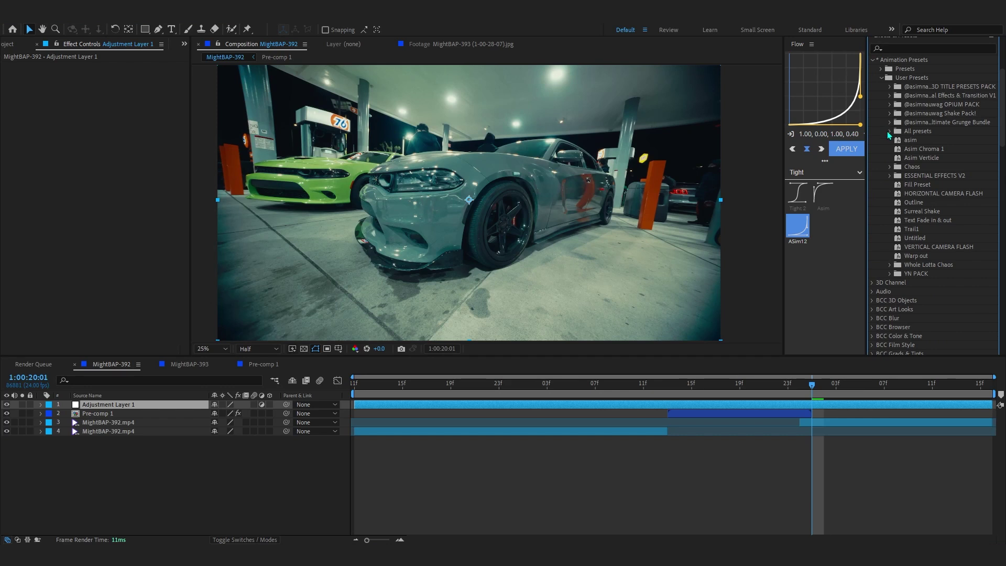
left_click(890, 95)
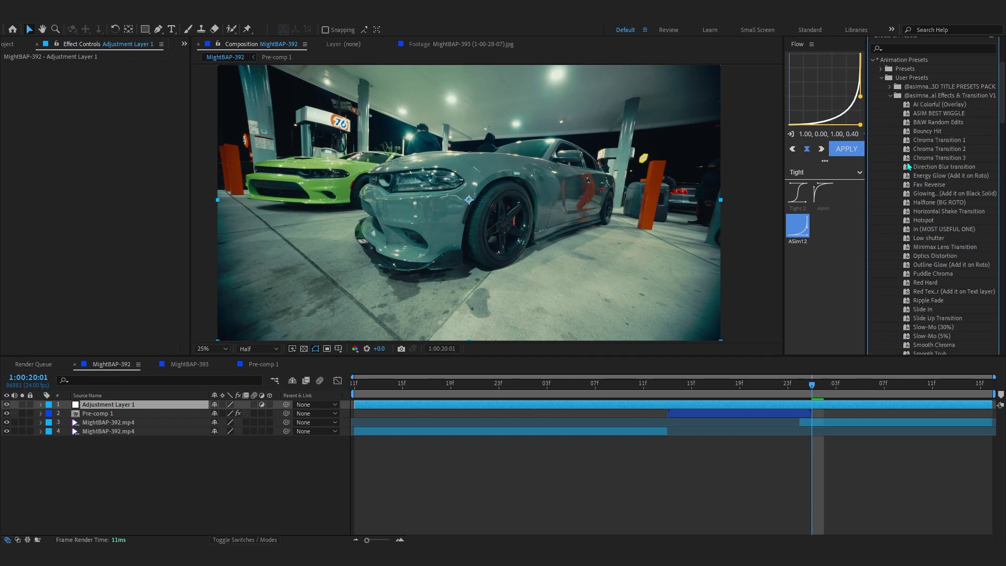
scroll(912, 165, "down", 2)
left_click(934, 82)
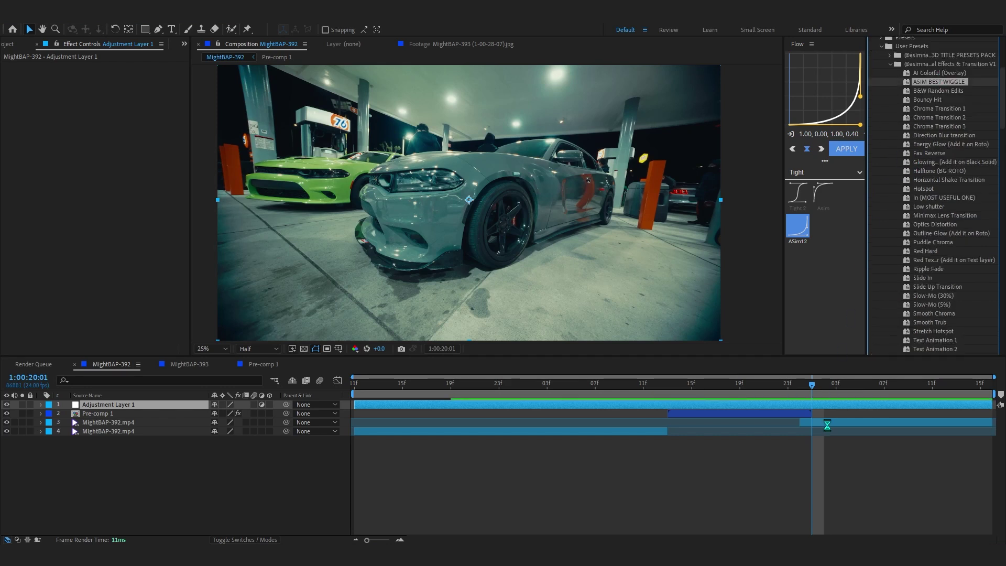
key("alt+[")
left_click_drag(825, 386, 980, 385)
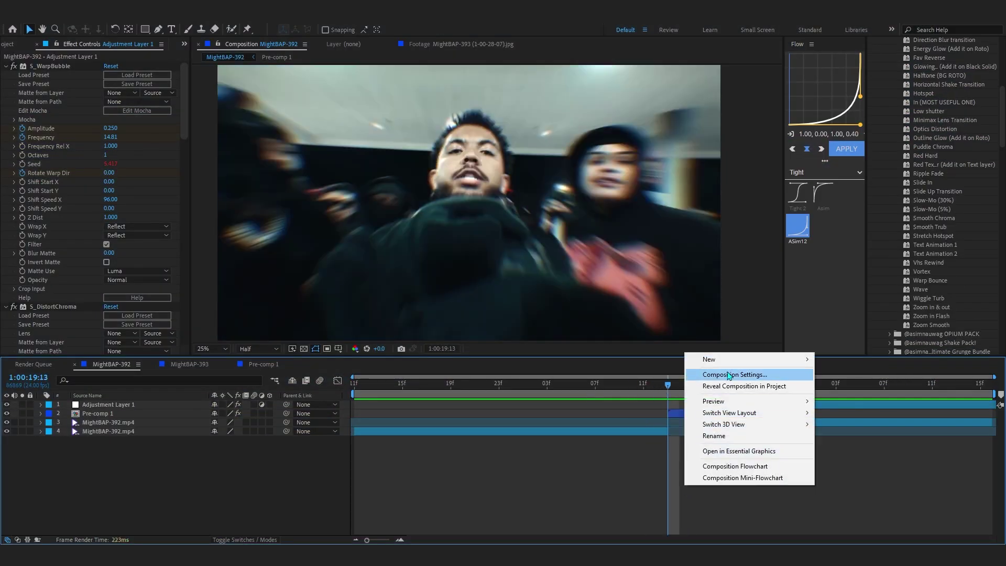
Step: Create a second adjustment layer and apply the Hotspot preset to it at 1:00:19:06
mouse_move(755, 360)
left_click(859, 443)
left_click(583, 383)
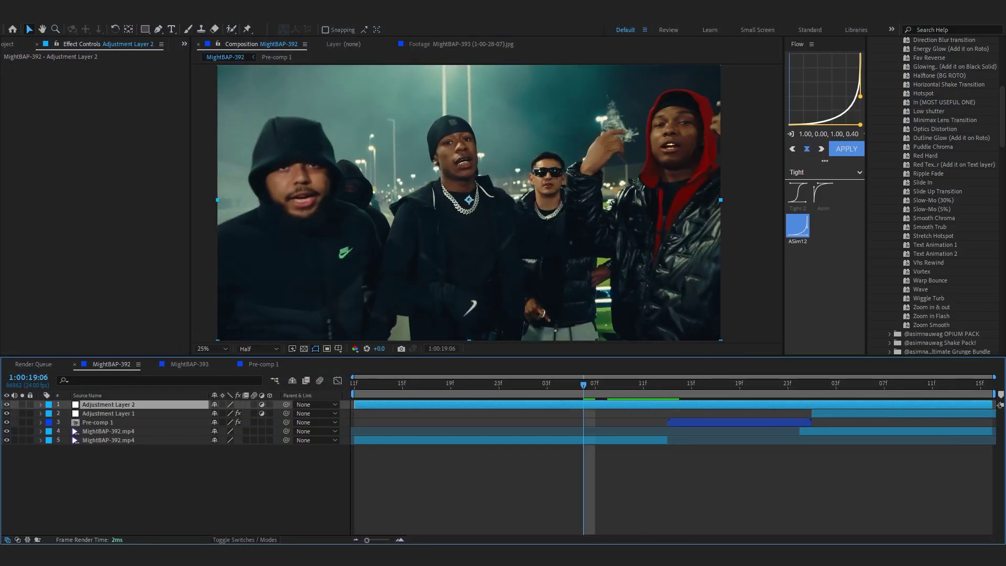
scroll(941, 131, "up", 3)
left_click(933, 126)
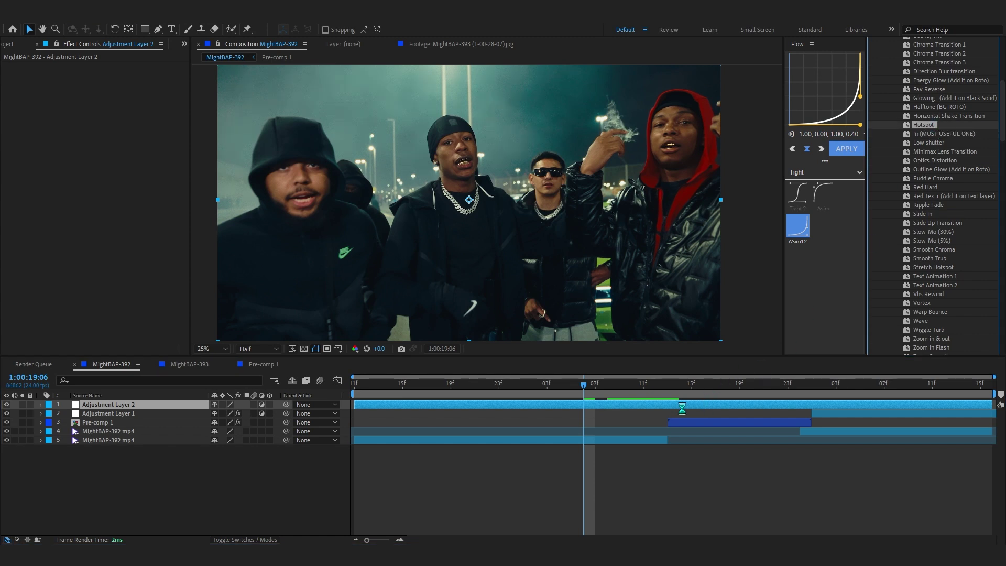
Step: Move the last group of effect keyframes on Adjustment Layer 2 earlier, starting at about 1:00:19:18, and preview it
left_click_drag(682, 408, 863, 480)
left_click_drag(850, 476, 789, 475)
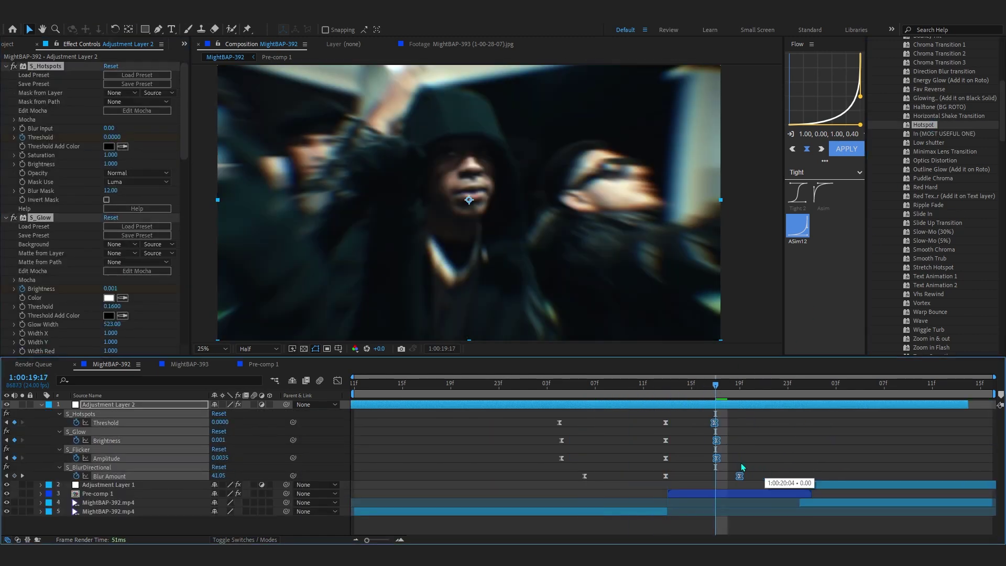
key("space")
key("space")
Step: Move the first group of effect keyframes on Adjustment Layer 2 earlier, starting at about 1:00:19:02, and review the transition
left_click_drag(608, 417, 548, 479)
left_click_drag(584, 476, 559, 475)
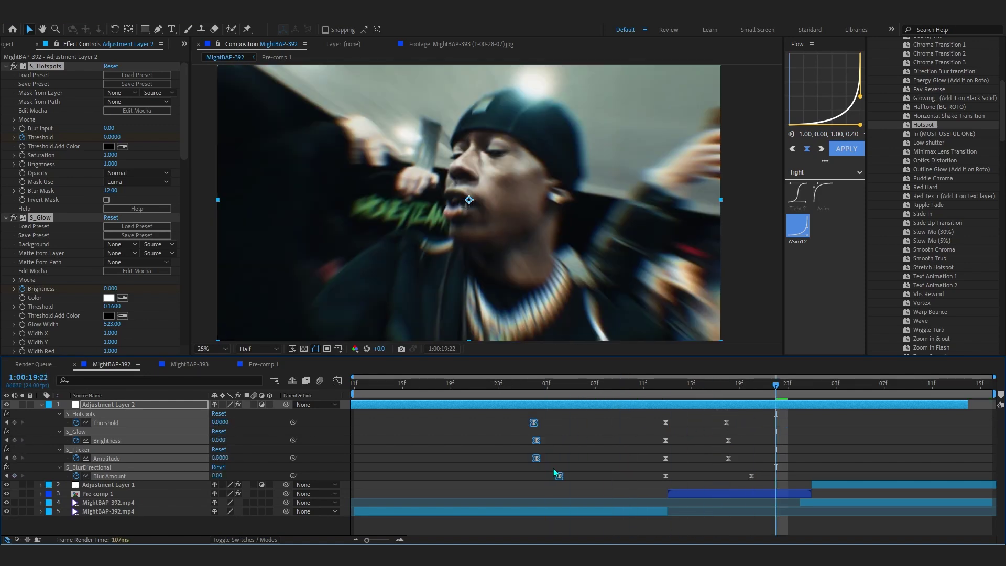
left_click_drag(528, 395, 611, 410)
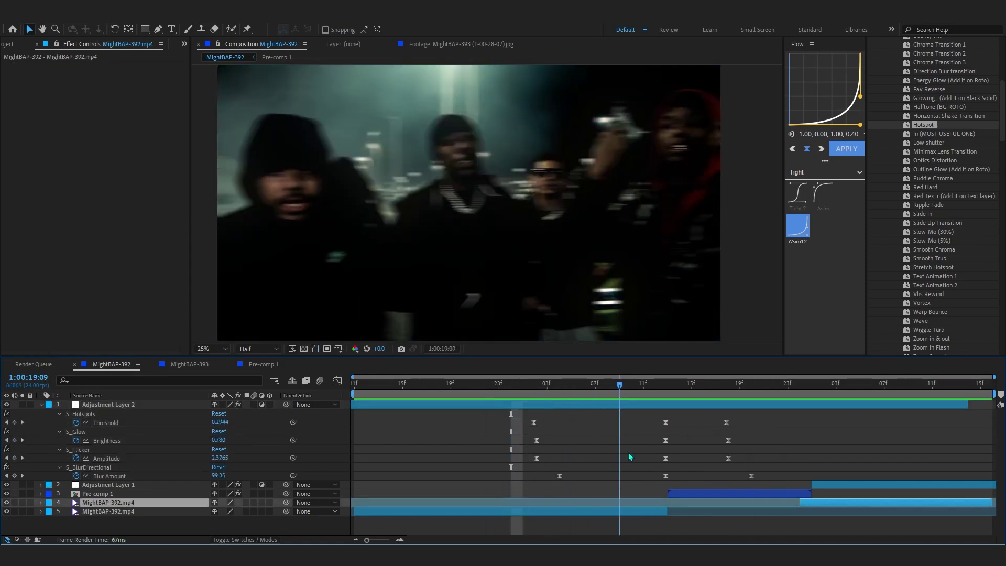
left_click_drag(563, 464, 475, 455)
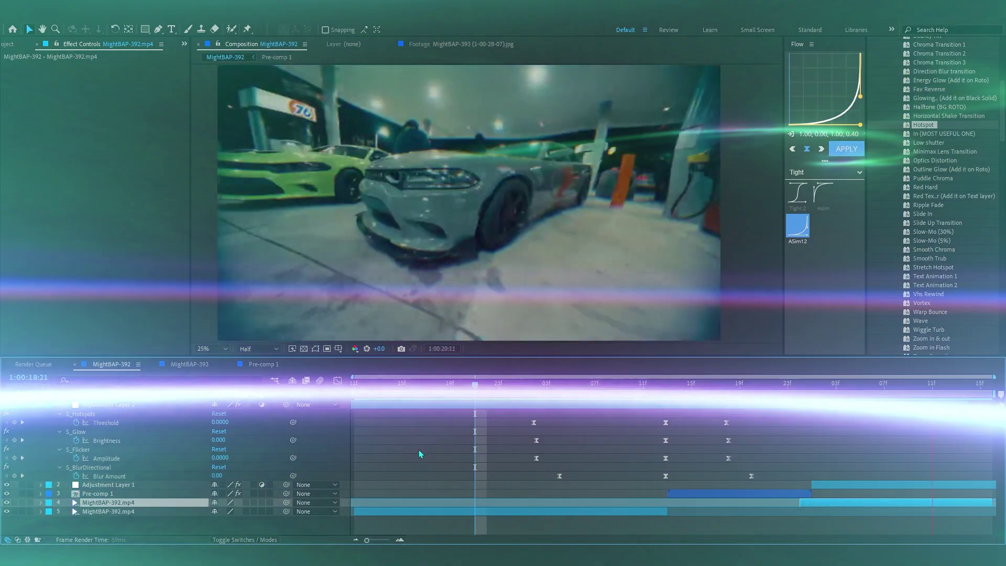